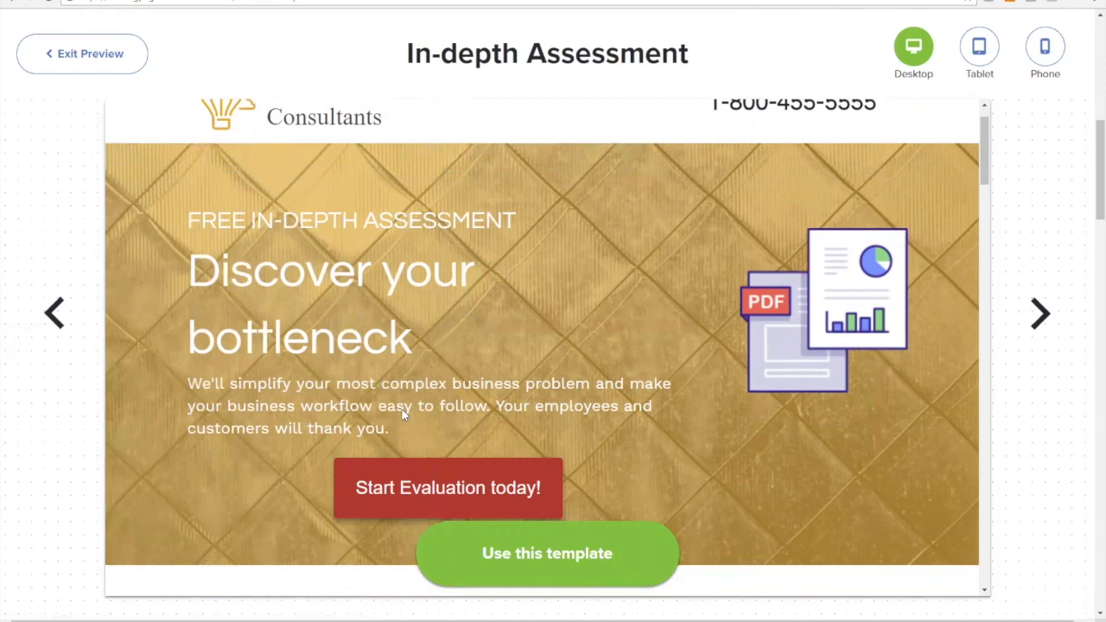
# Examine the In-depth Assessment template preview from the hero banner through the benefits and the four-step process
pyautogui.scroll(-2, 401, 415)
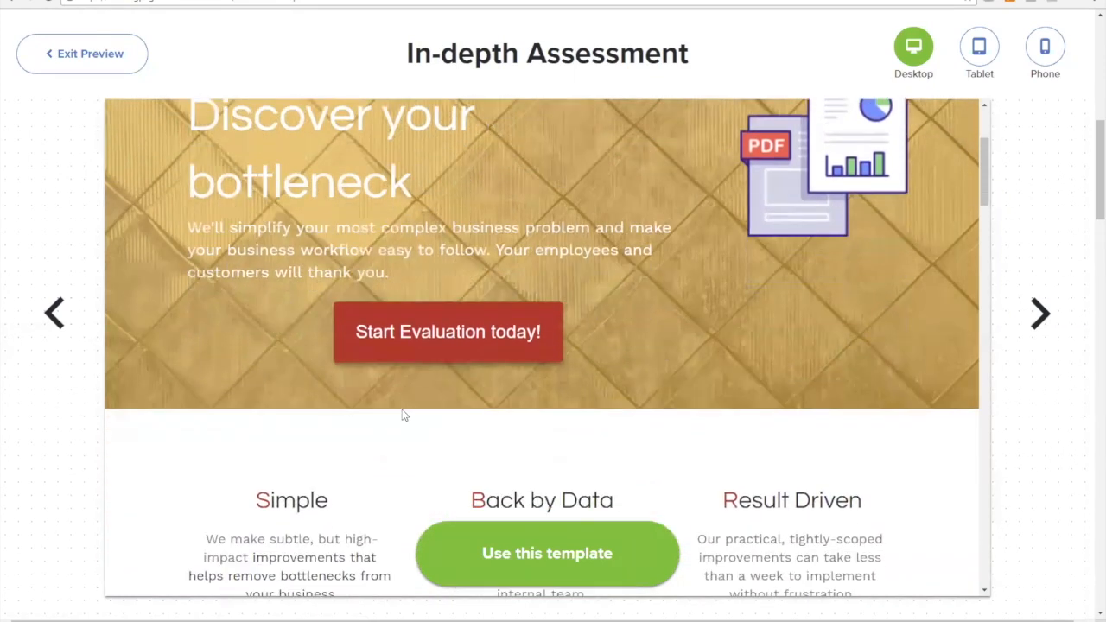
pyautogui.scroll(-2, 401, 415)
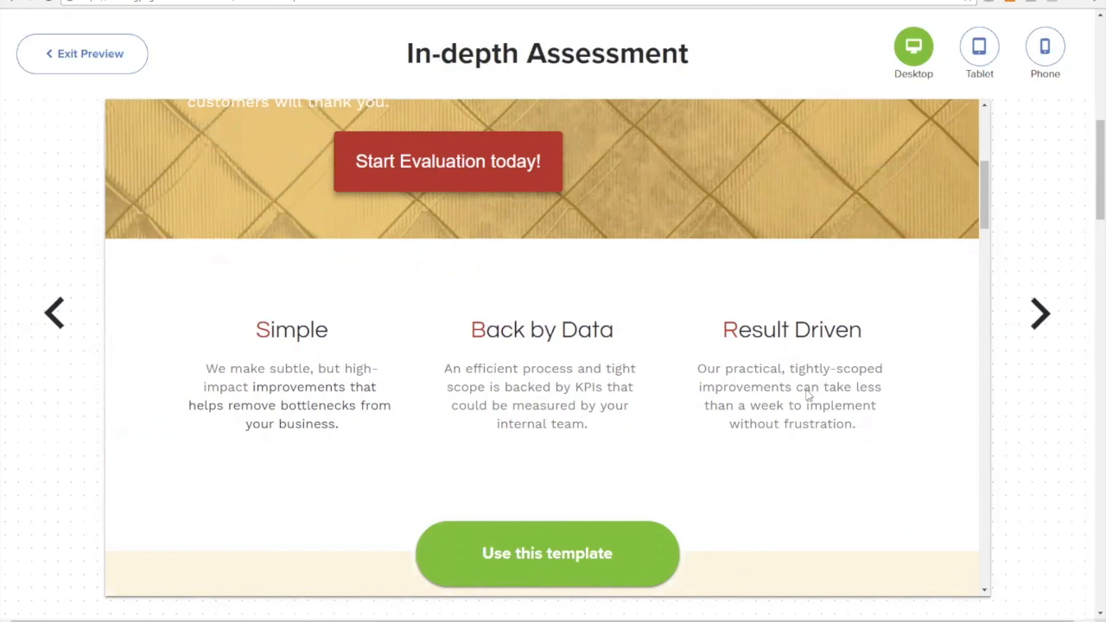
pyautogui.scroll(-5, 808, 395)
pyautogui.scroll(-4, 808, 395)
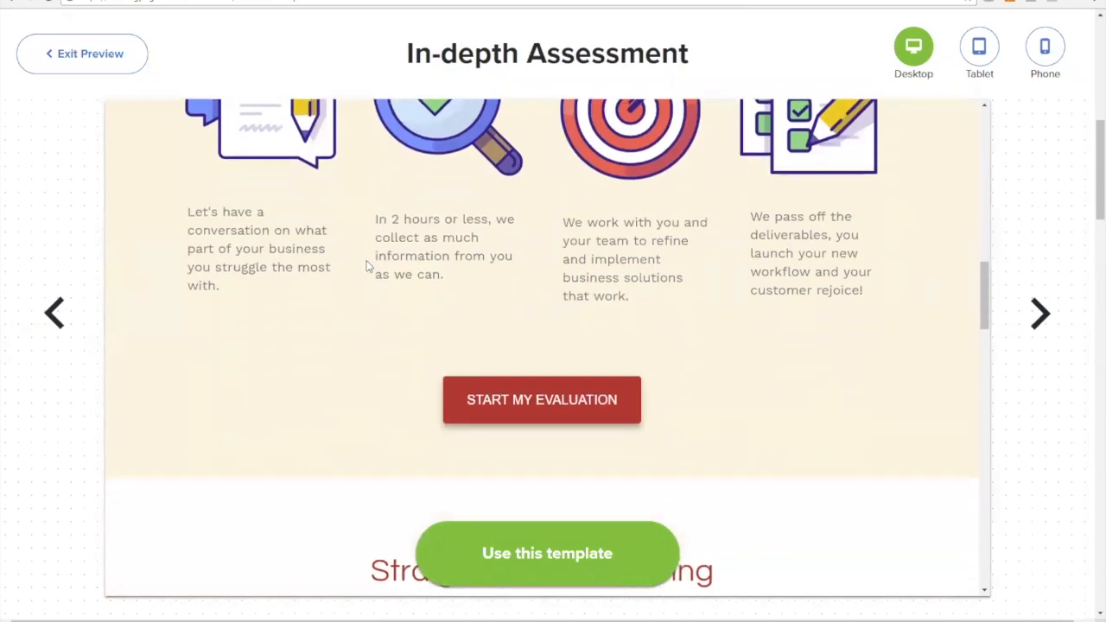
pyautogui.scroll(1, 366, 267)
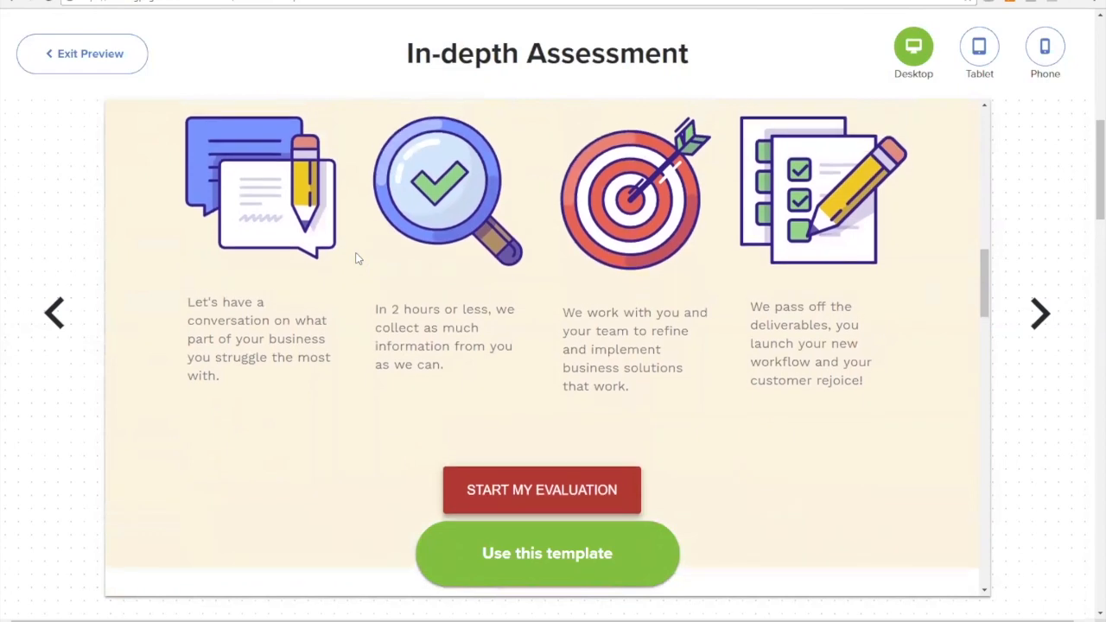
pyautogui.scroll(1, 367, 267)
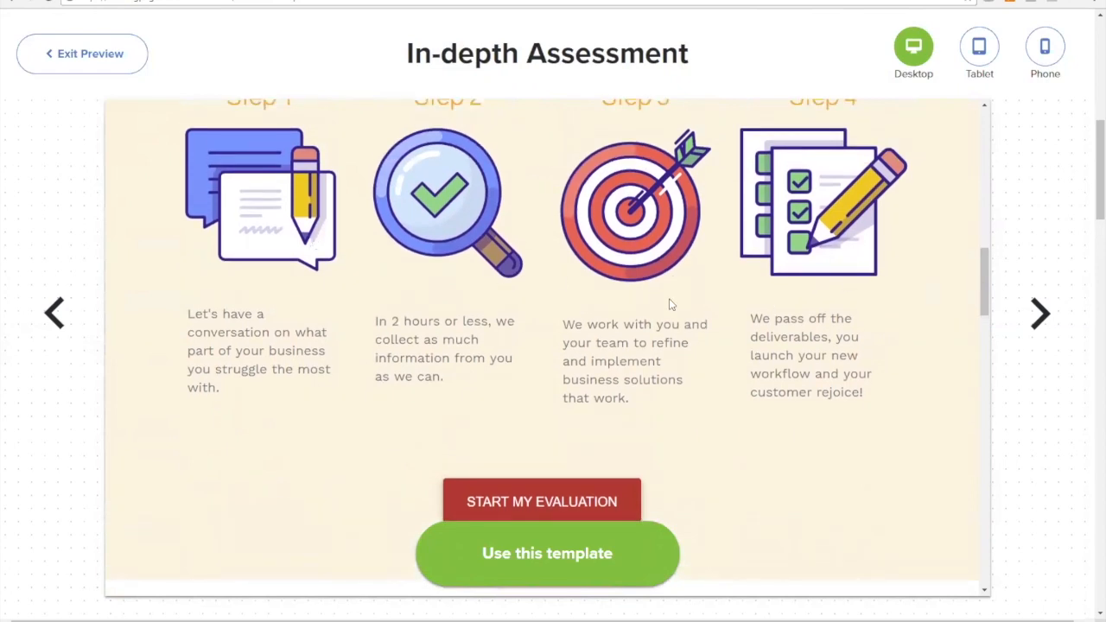
pyautogui.scroll(1, 470, 327)
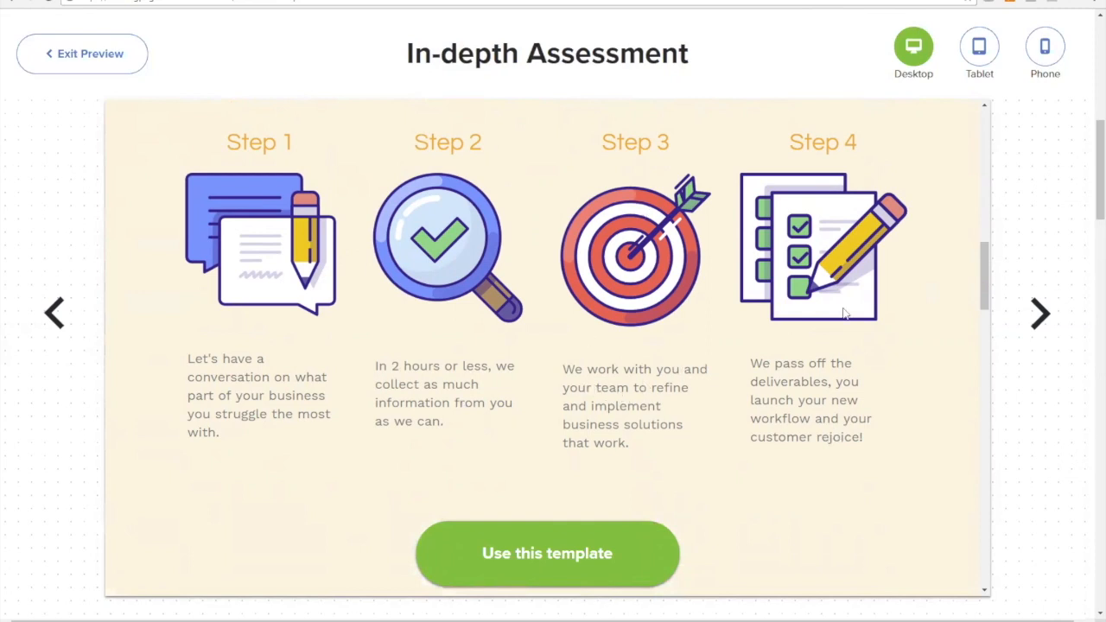
pyautogui.scroll(-3, 817, 442)
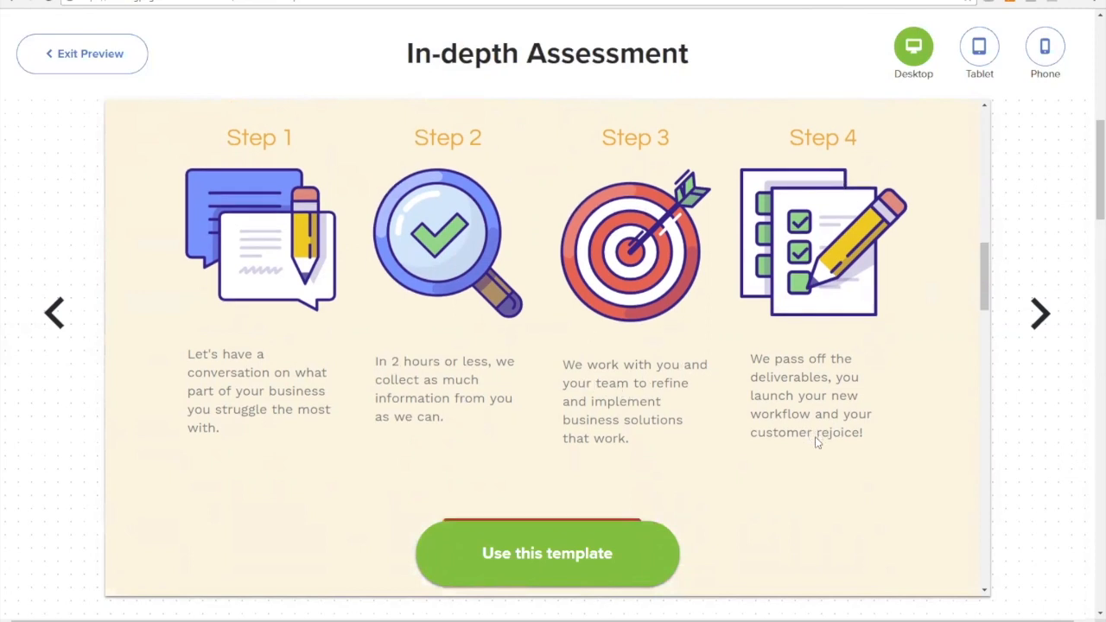
pyautogui.scroll(-1, 519, 307)
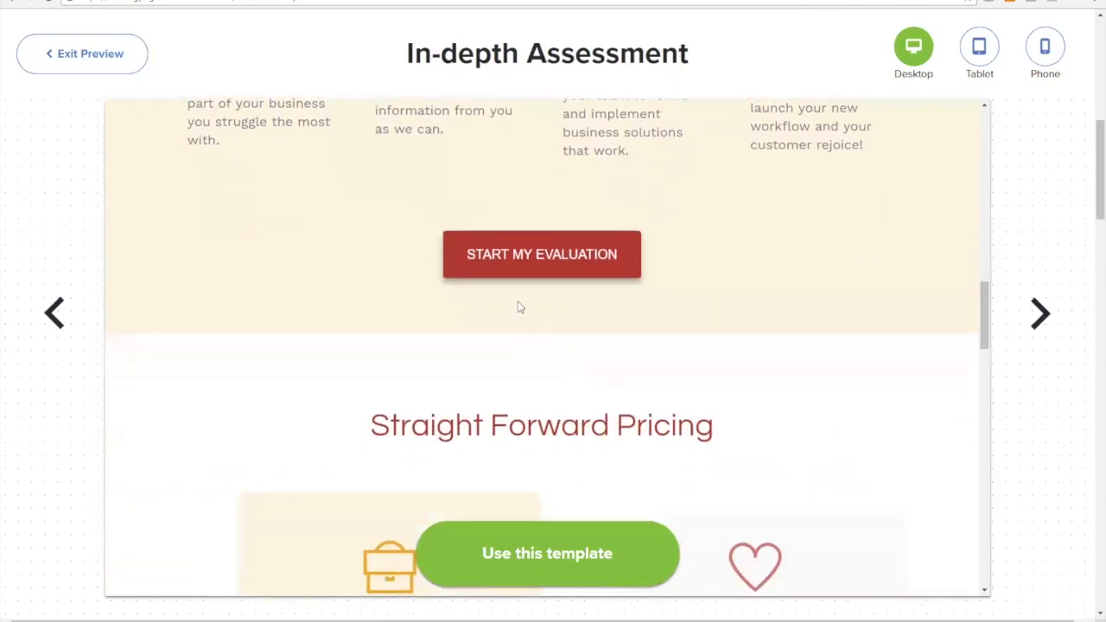
# Review the template's pricing section and the checklist of what the service is perfect for
pyautogui.scroll(-2, 640, 375)
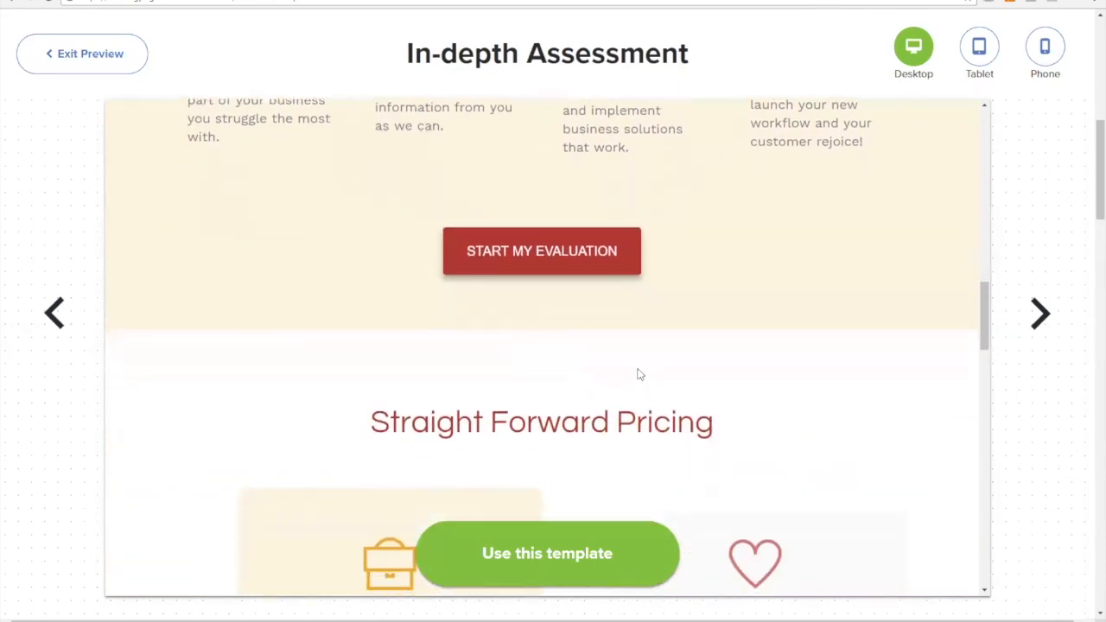
pyautogui.scroll(-2, 640, 375)
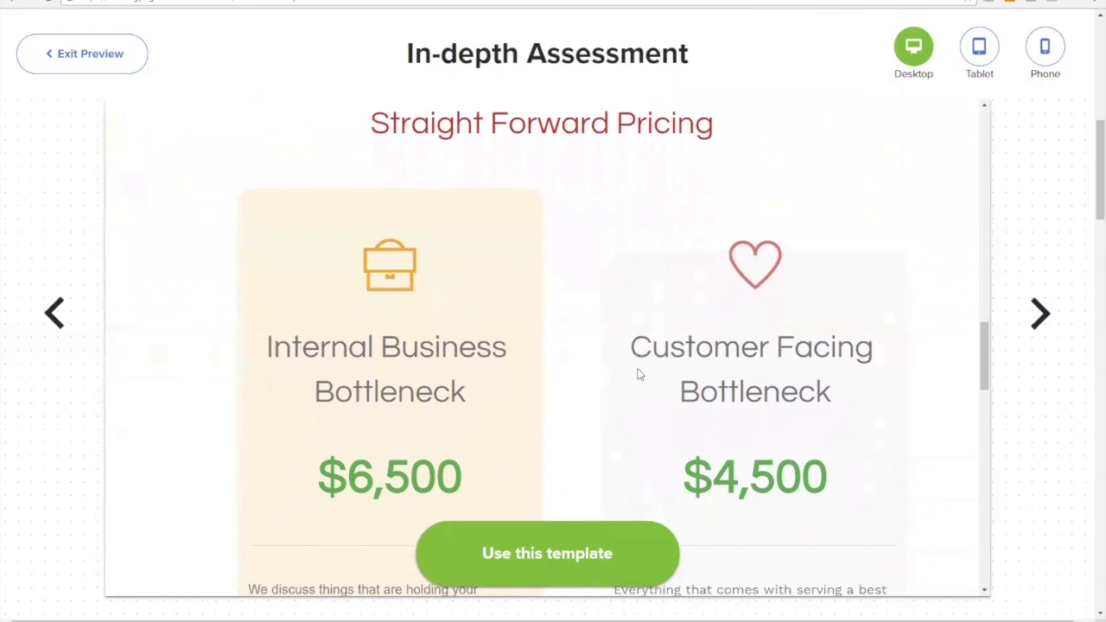
pyautogui.scroll(-1, 640, 374)
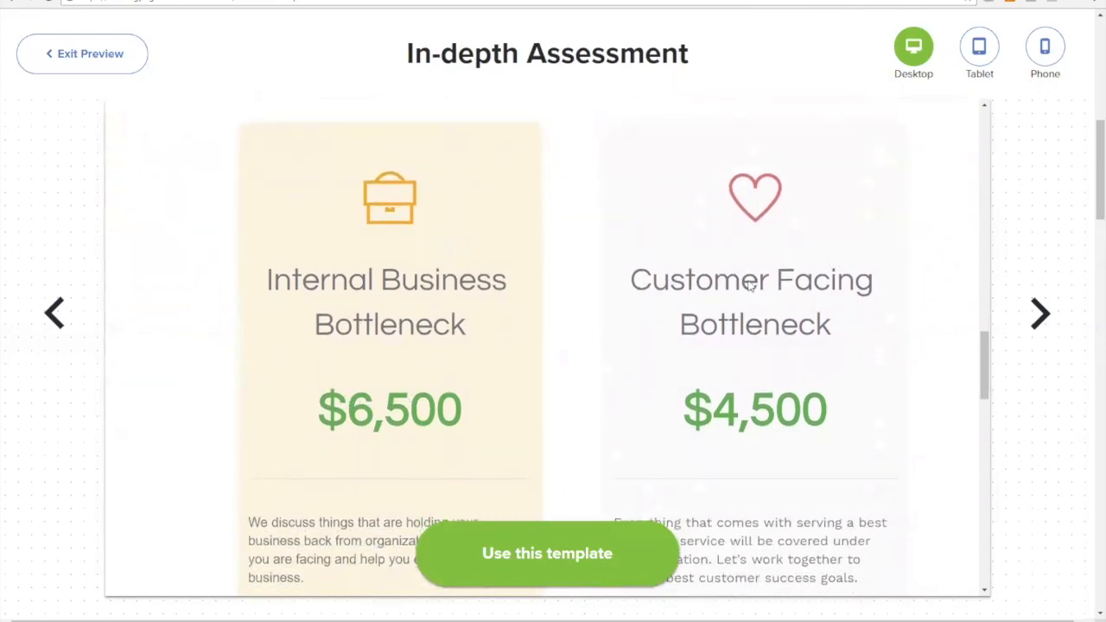
pyautogui.scroll(-6, 714, 395)
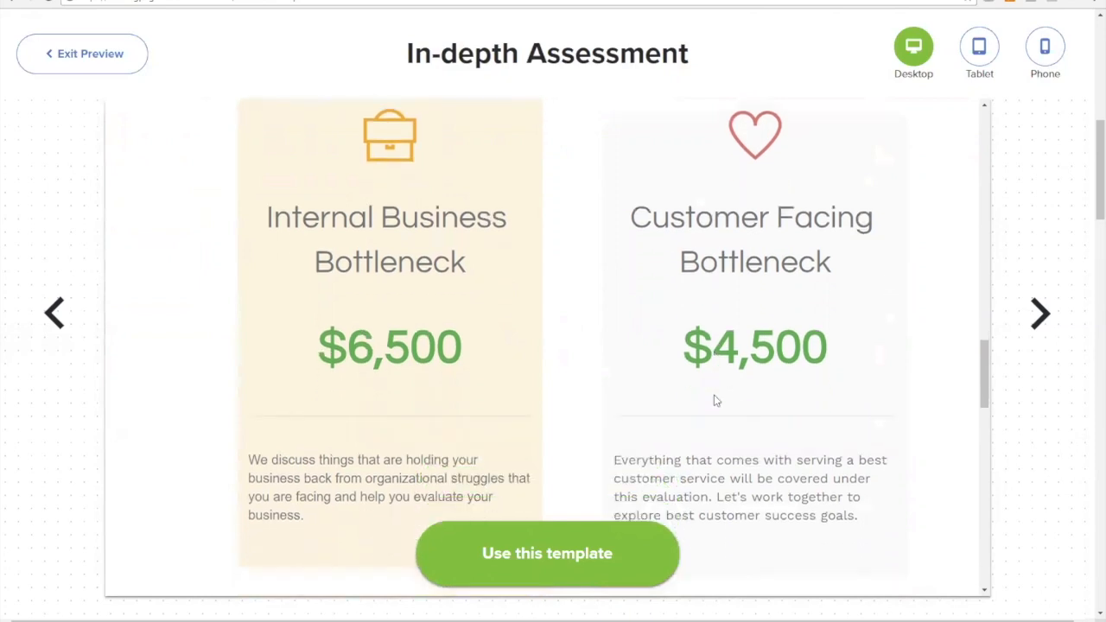
pyautogui.scroll(-1, 714, 395)
pyautogui.scroll(1, 714, 395)
pyautogui.scroll(1, 714, 400)
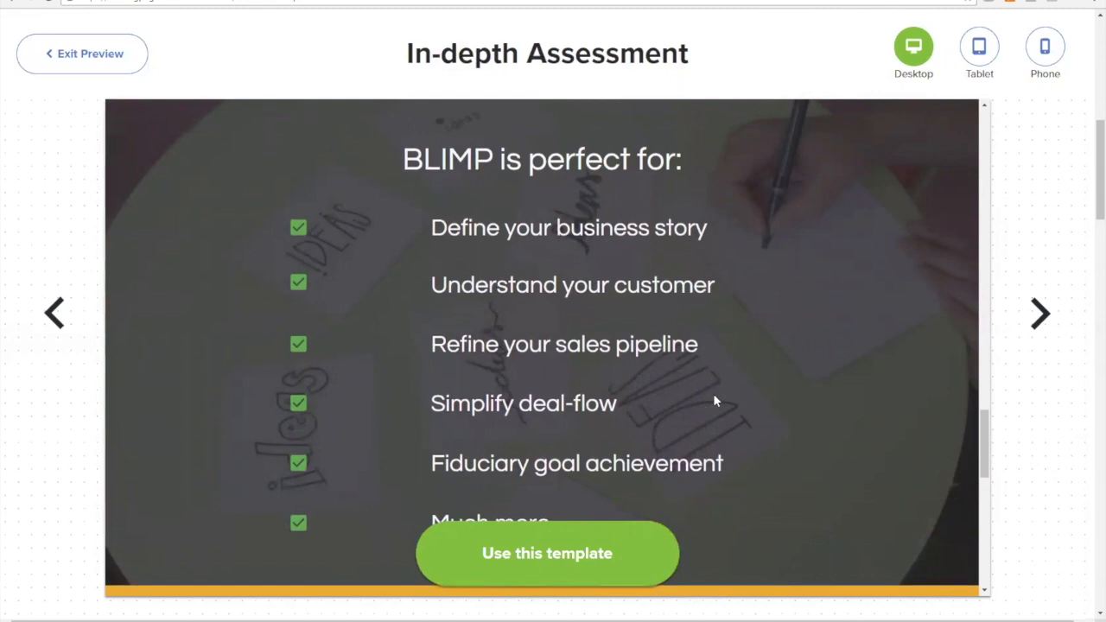
pyautogui.scroll(-1, 714, 400)
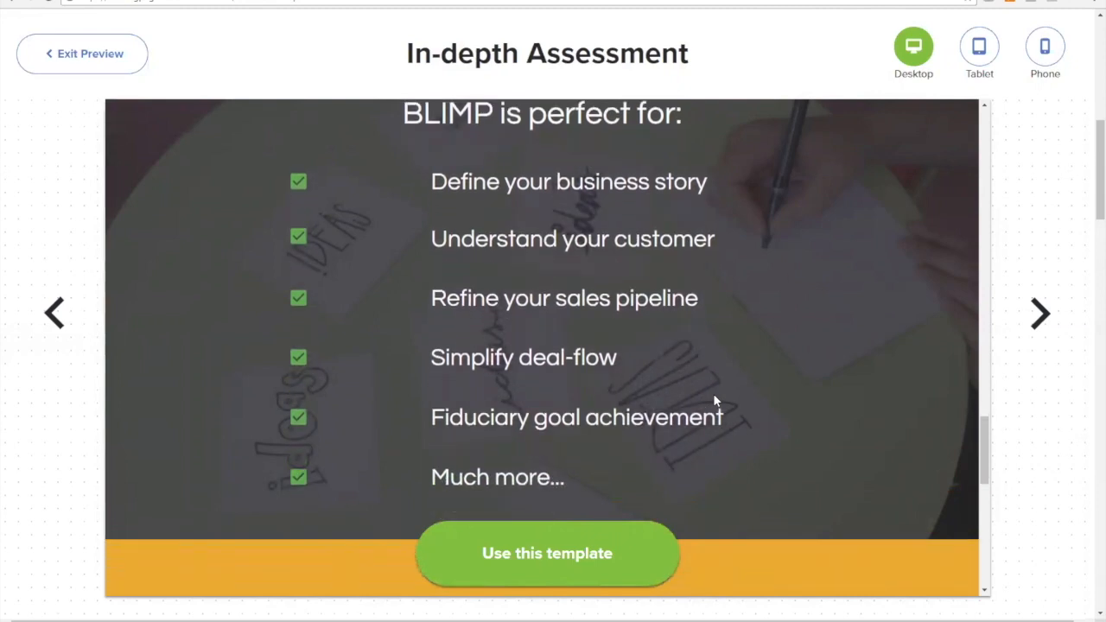
pyautogui.scroll(-10, 715, 401)
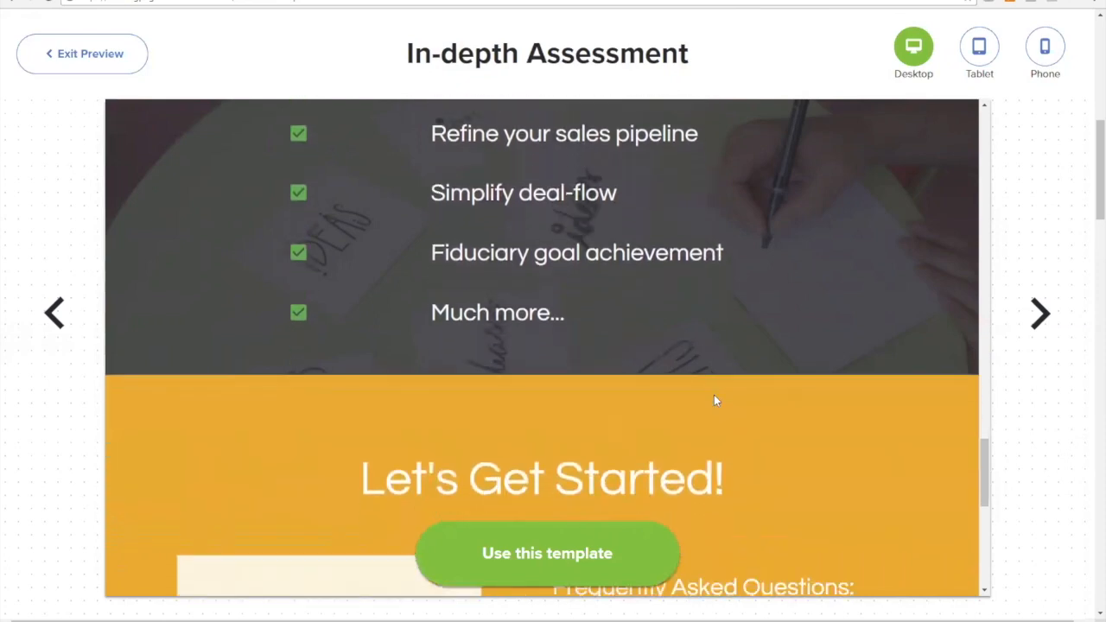
# Review the template's evaluation request form, frequently asked questions and footer
pyautogui.scroll(-5, 714, 400)
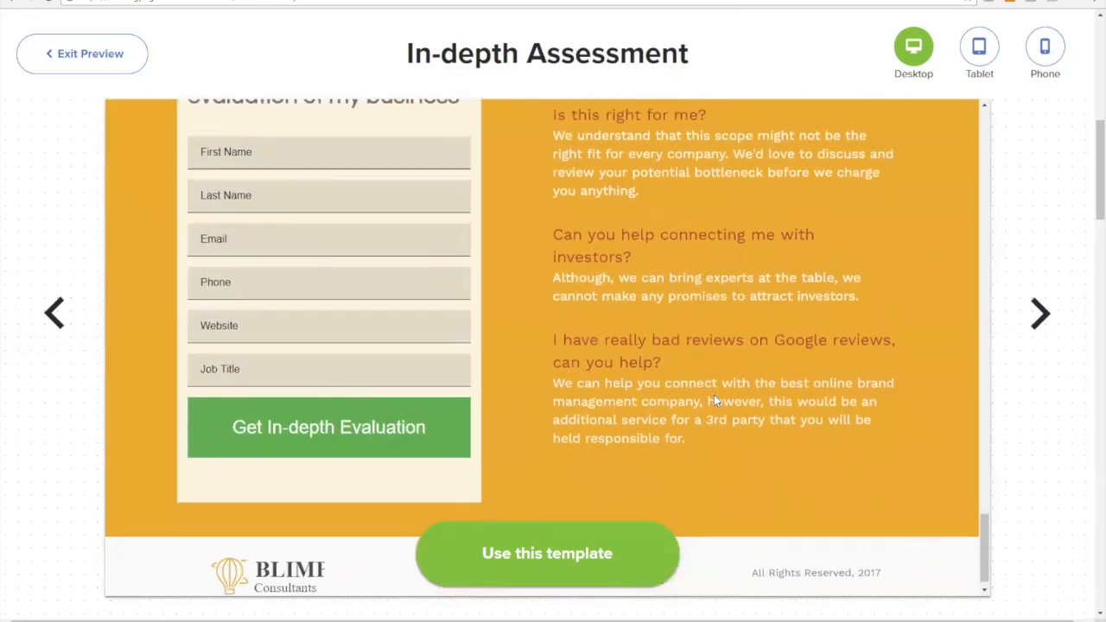
pyautogui.scroll(2, 714, 395)
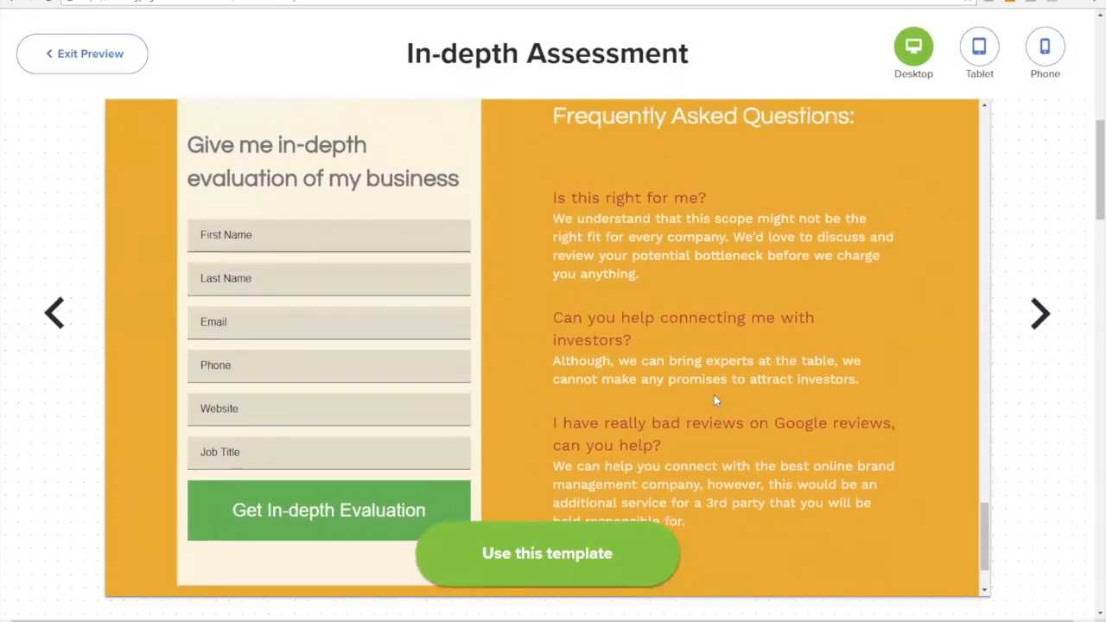
pyautogui.scroll(4, 714, 400)
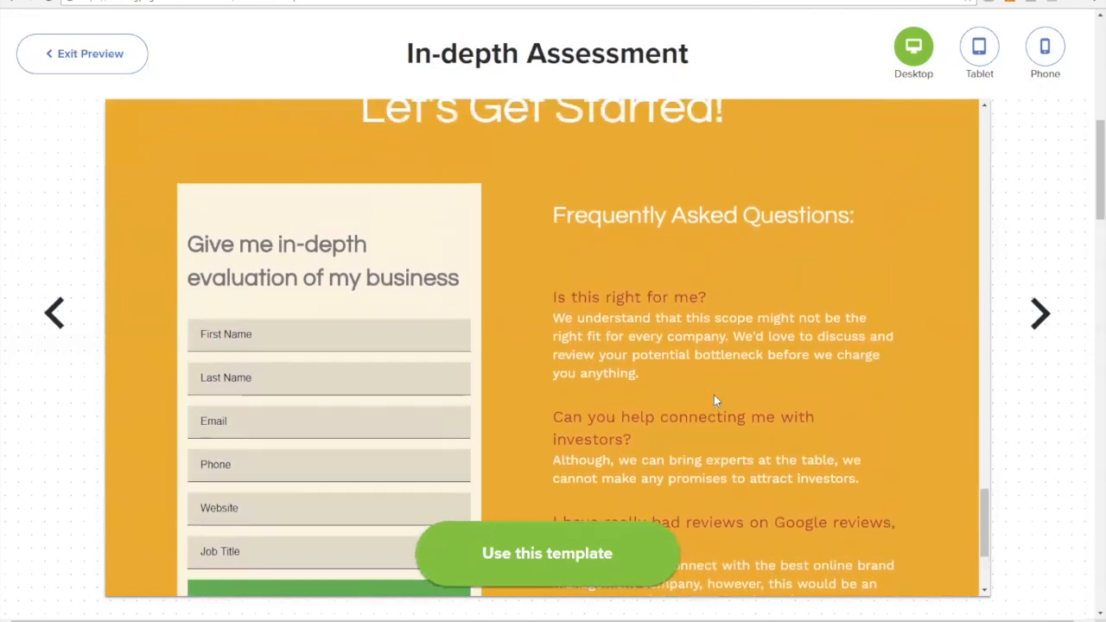
pyautogui.scroll(-1, 714, 395)
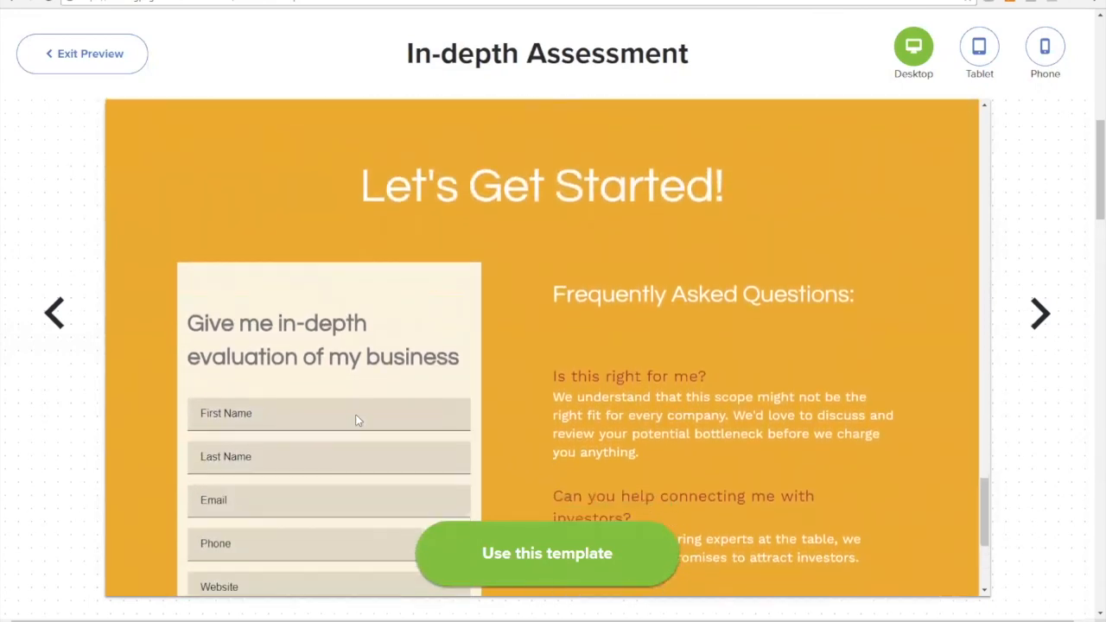
pyautogui.scroll(-1, 602, 397)
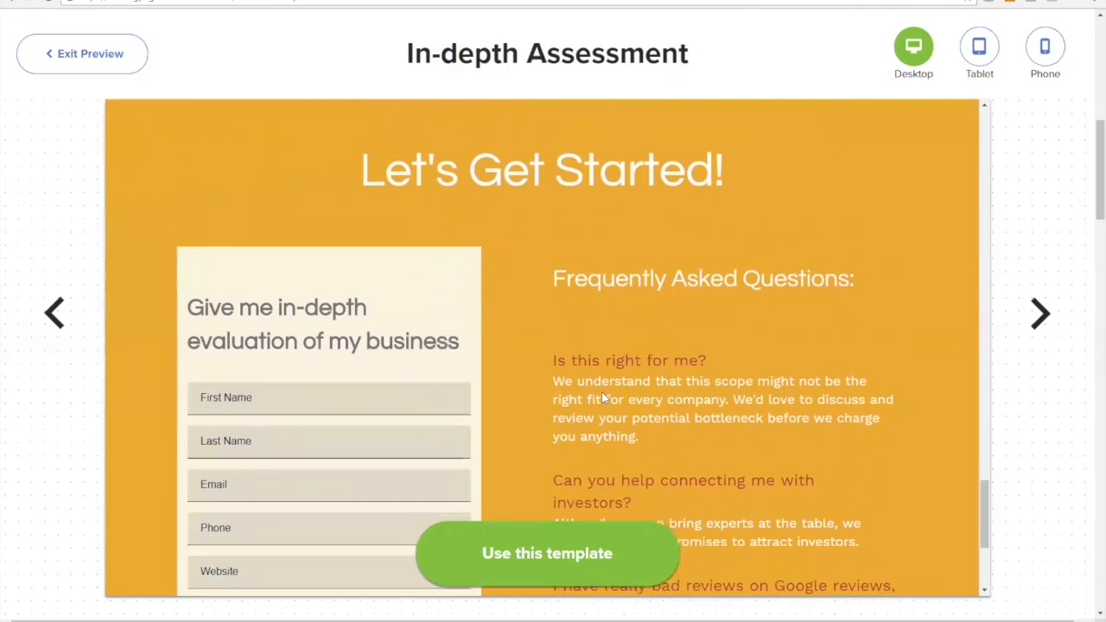
pyautogui.scroll(-1, 581, 448)
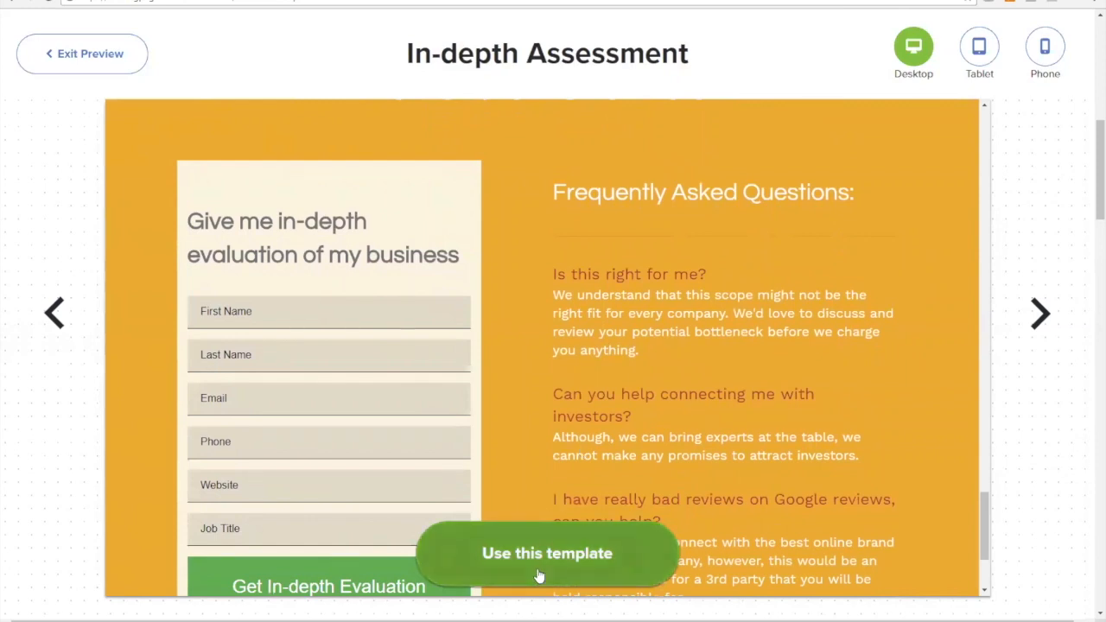
pyautogui.scroll(-3, 566, 477)
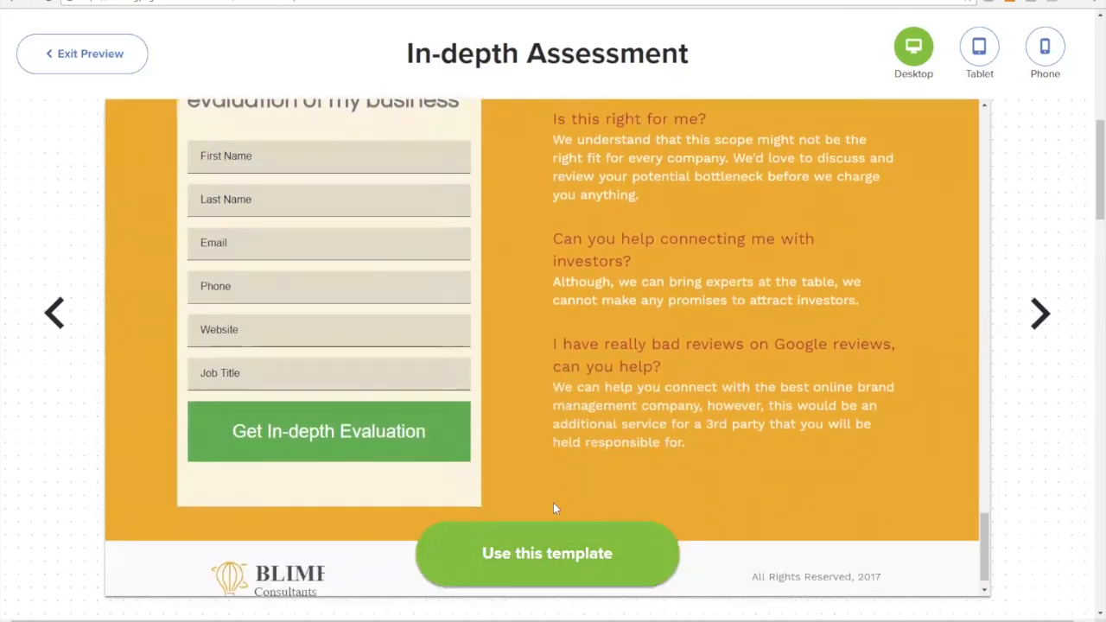
# Use the In-depth Assessment template and name the landing page "In Depth Assessment"
pyautogui.click(535, 554)
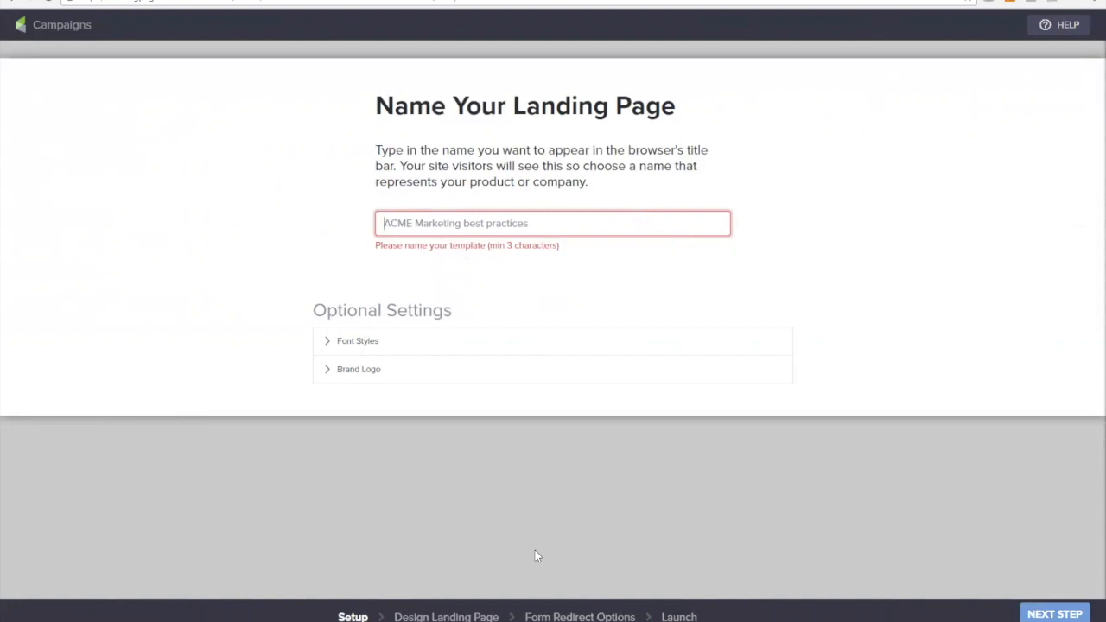
pyautogui.write('In Depth Assesment')
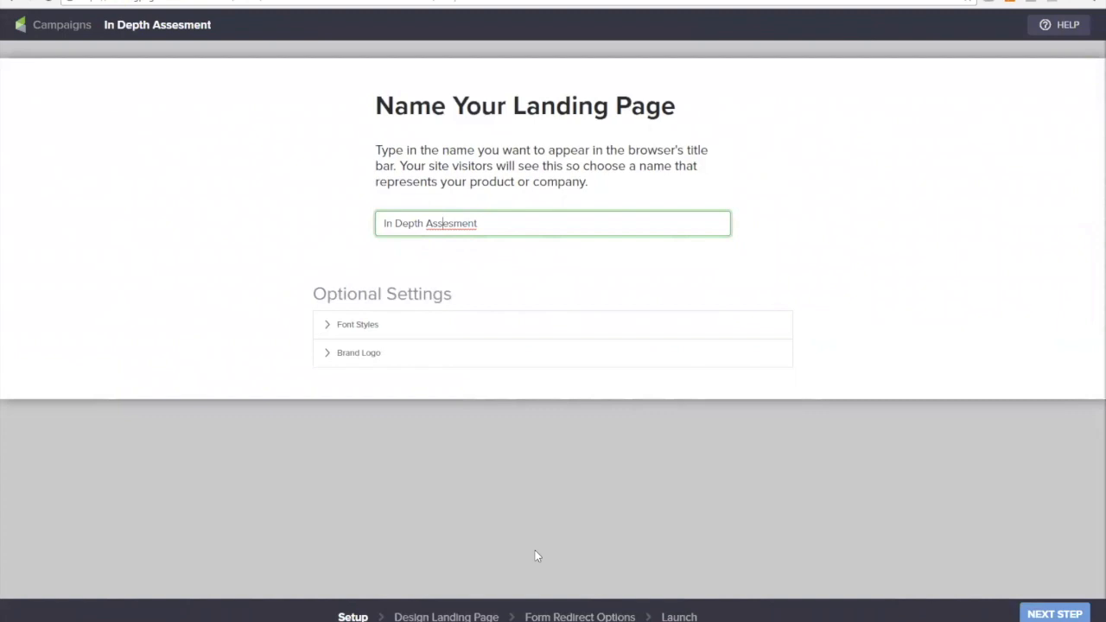
pyautogui.press('Right')
pyautogui.press('Right')
pyautogui.write('s')
pyautogui.press('super+Right')
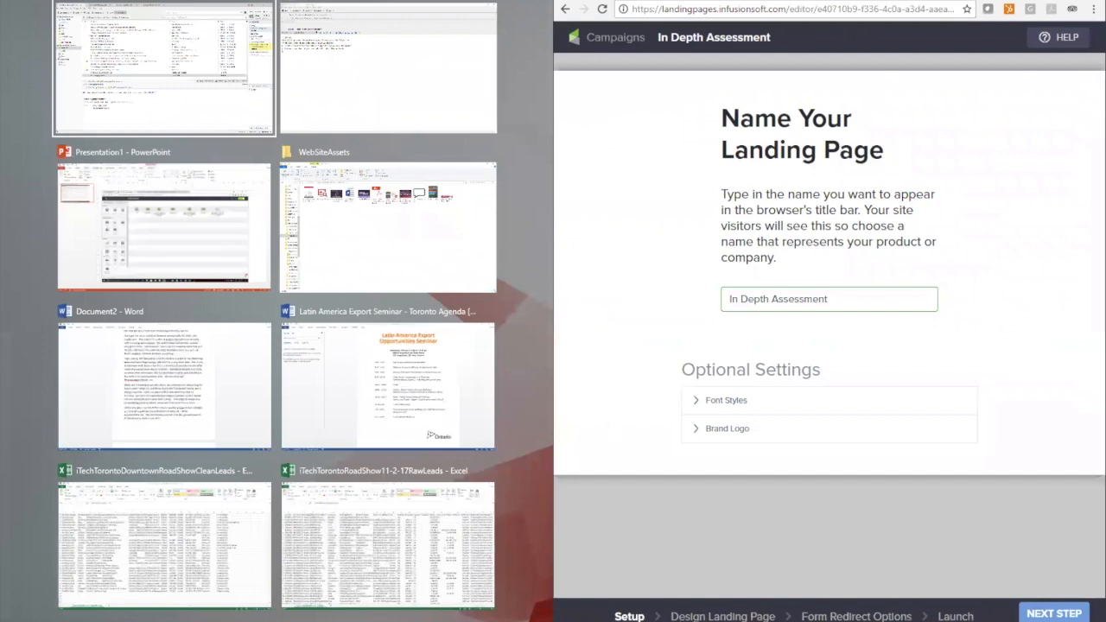
pyautogui.click(1040, 1)
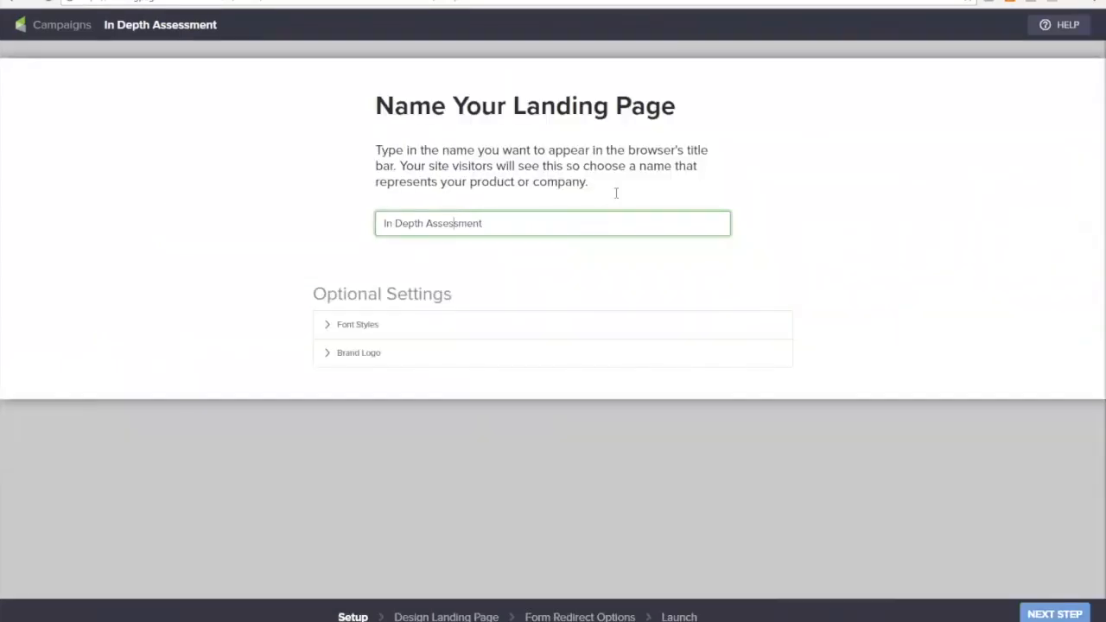
# Review the landing page's optional font styles and brand logo replacement settings, leaving the logo replacement cancelled
pyautogui.click(346, 327)
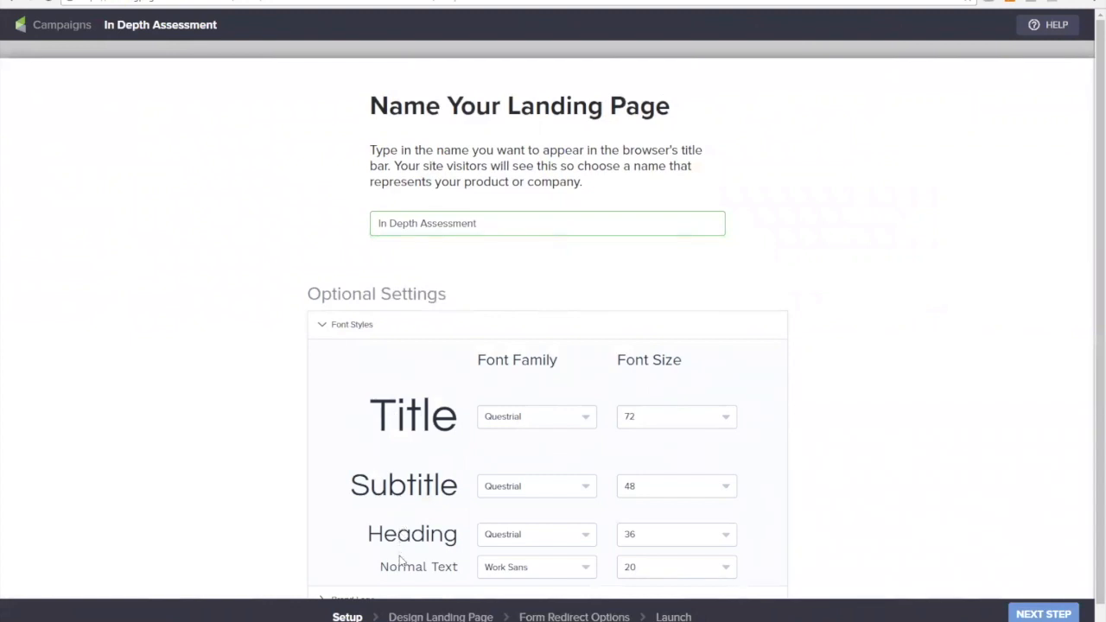
pyautogui.scroll(-1, 399, 562)
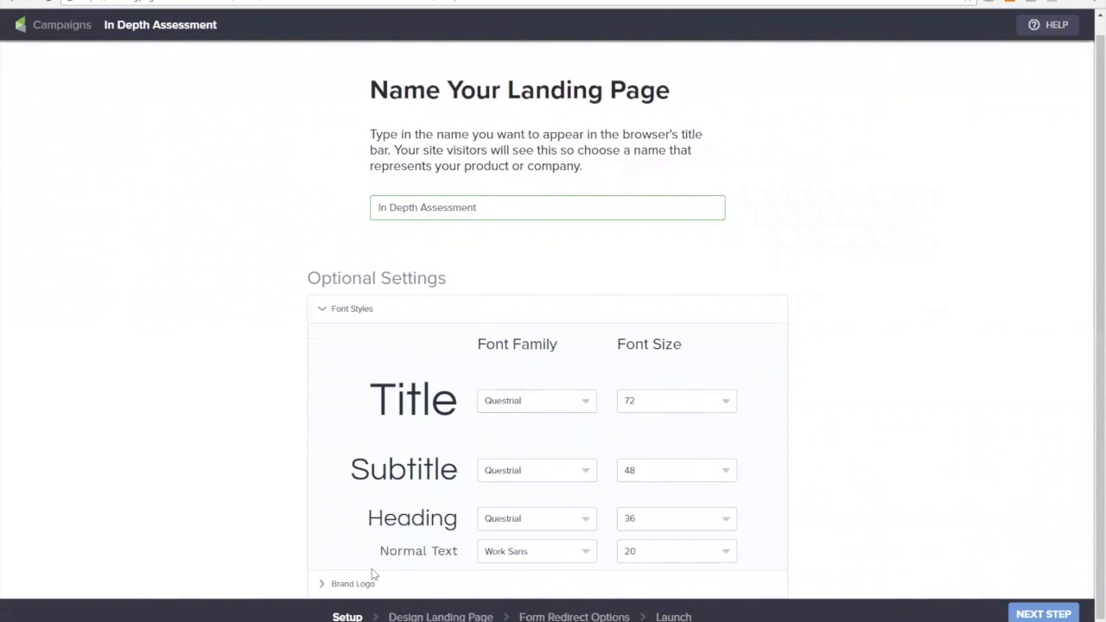
pyautogui.click(356, 585)
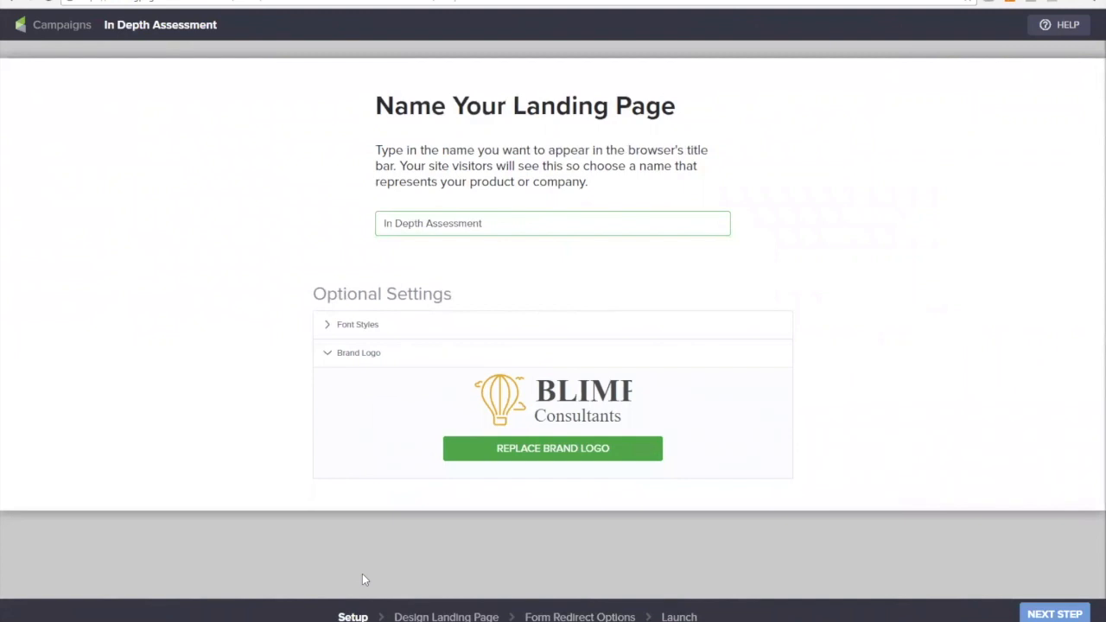
pyautogui.click(548, 450)
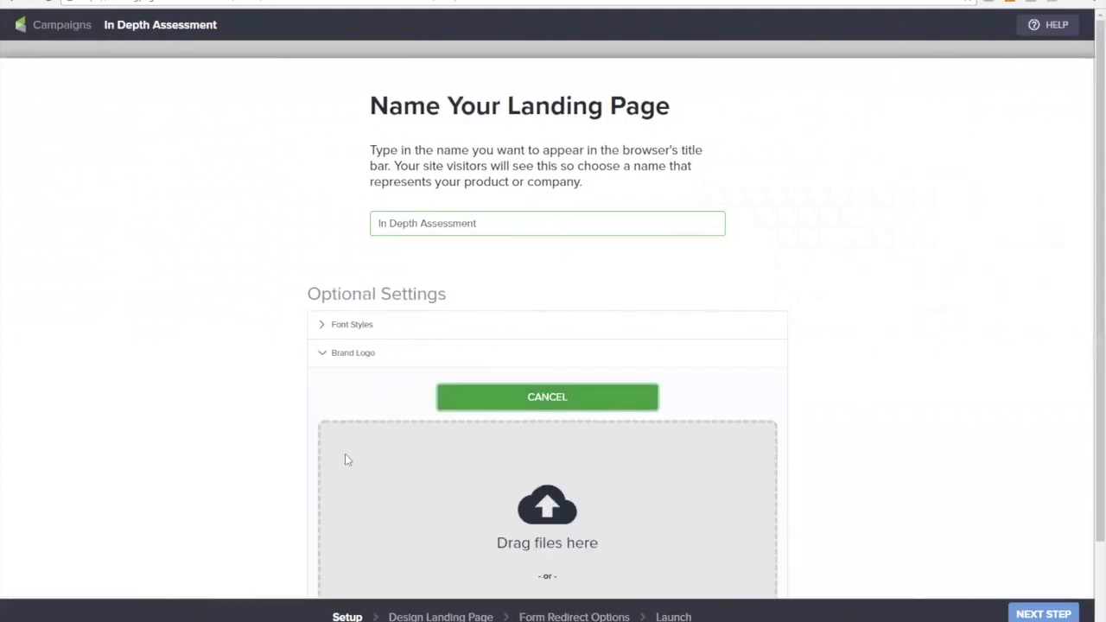
pyautogui.click(502, 402)
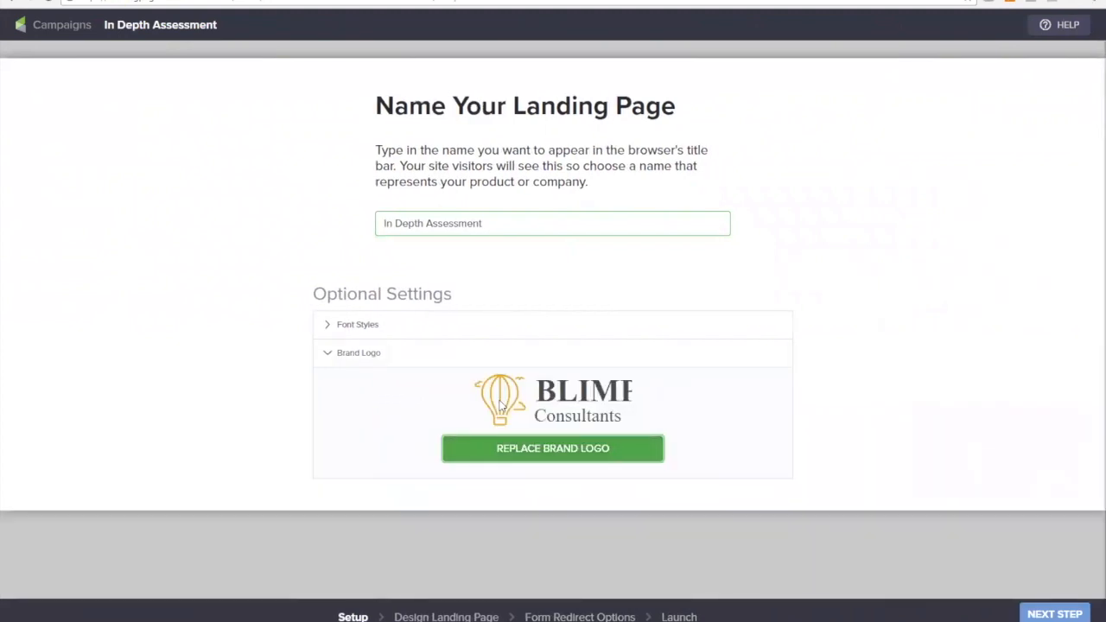
# Proceed to the landing page design and replace the header's brand logo with the grey Alteeve logo from the company images
pyautogui.click(1053, 614)
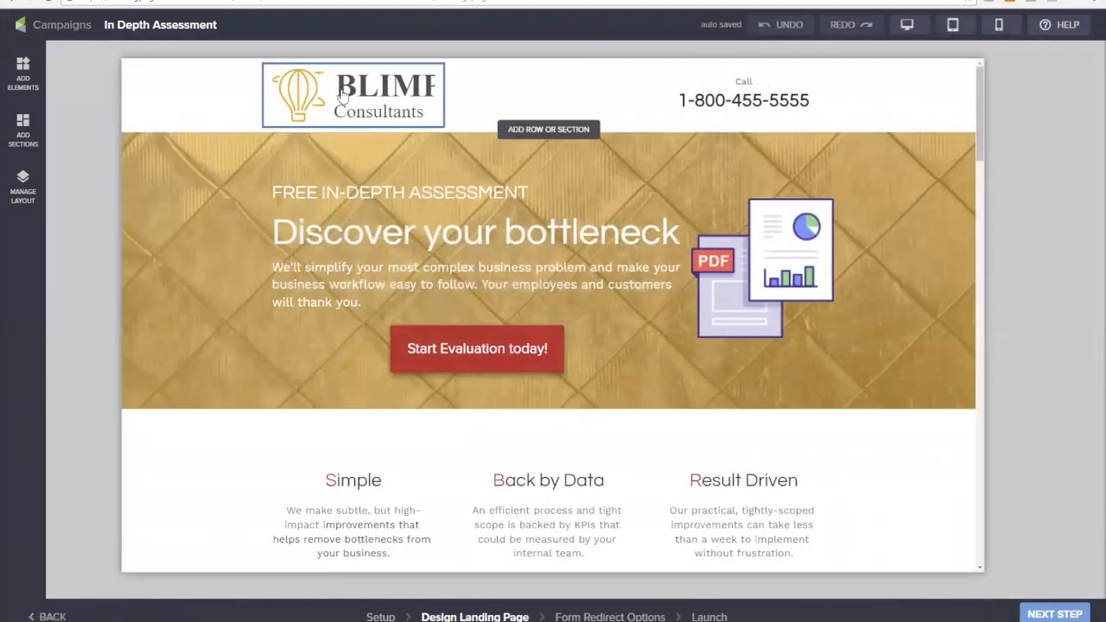
pyautogui.click(343, 97)
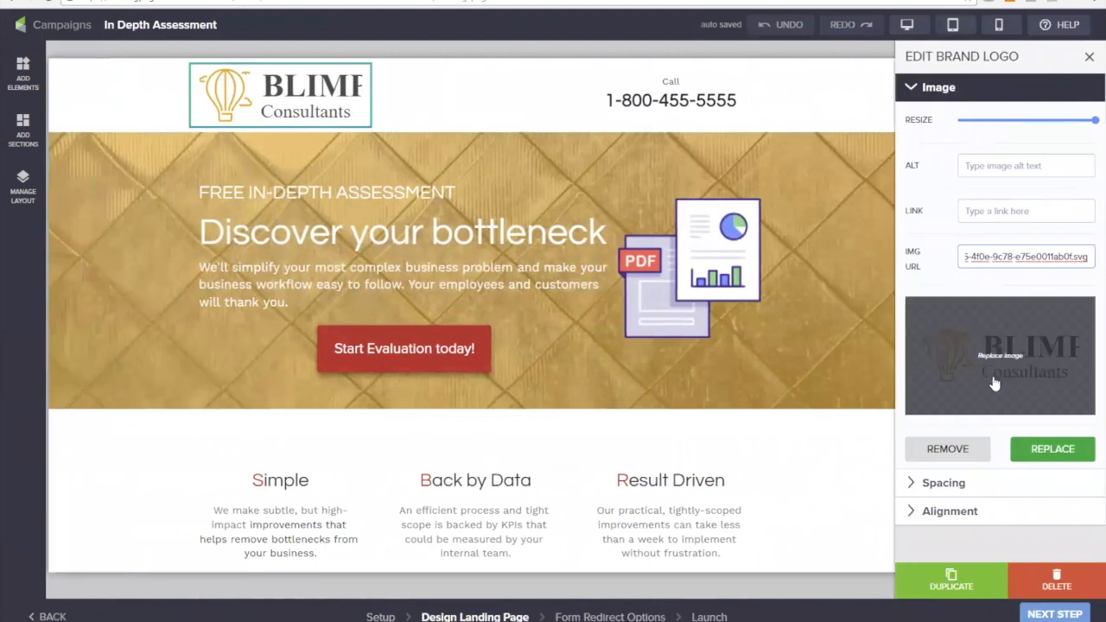
pyautogui.click(1003, 367)
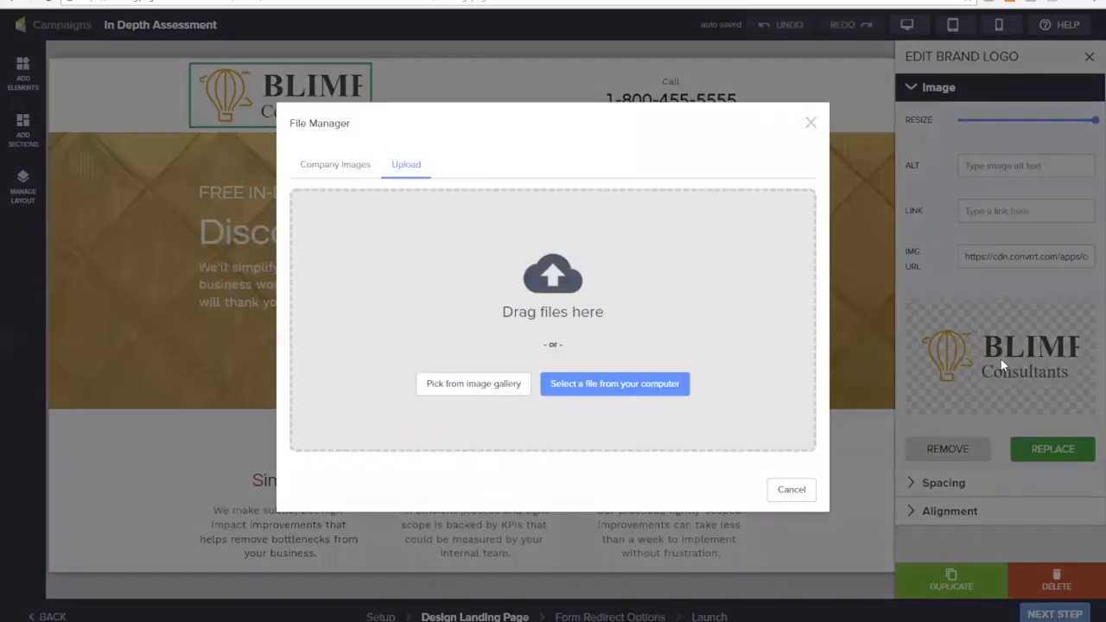
pyautogui.click(330, 165)
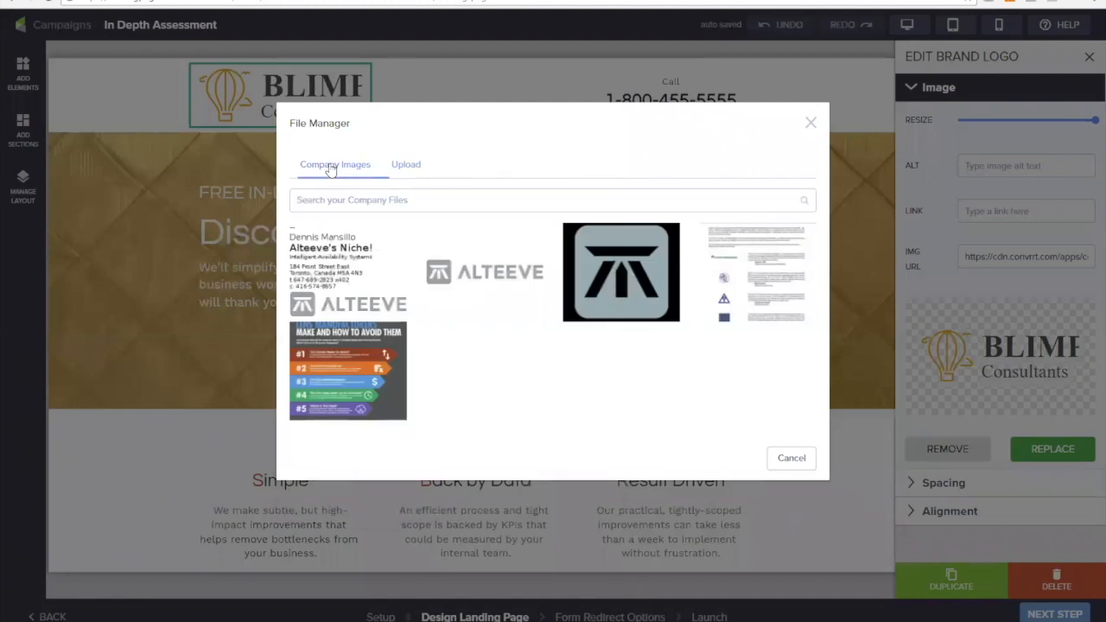
pyautogui.click(467, 276)
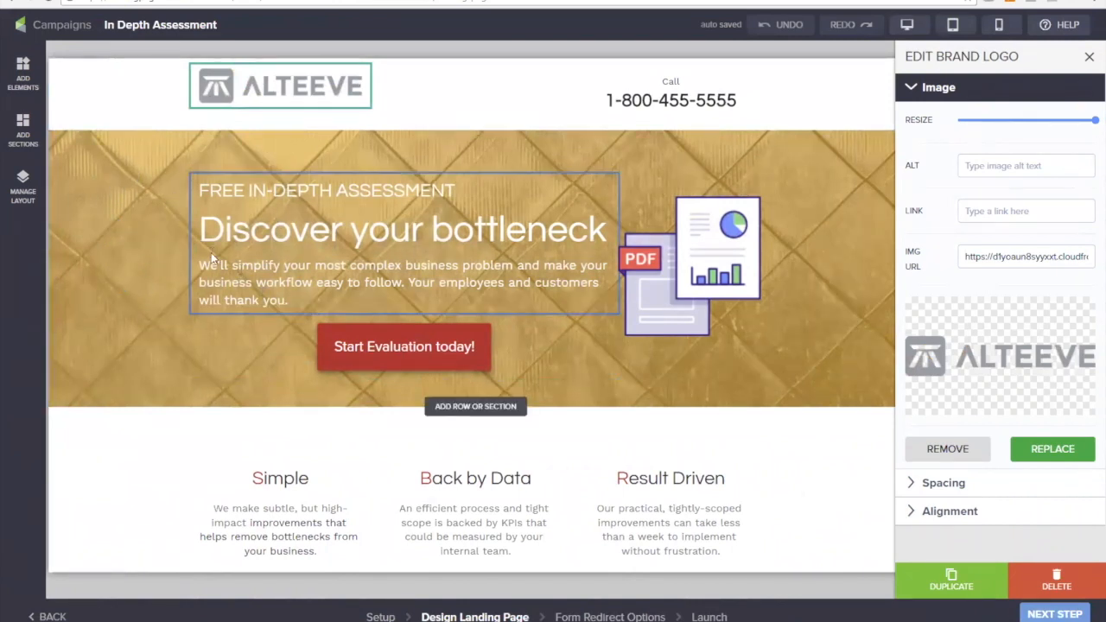
# Inspect the hero section's background image and background color settings
pyautogui.click(113, 226)
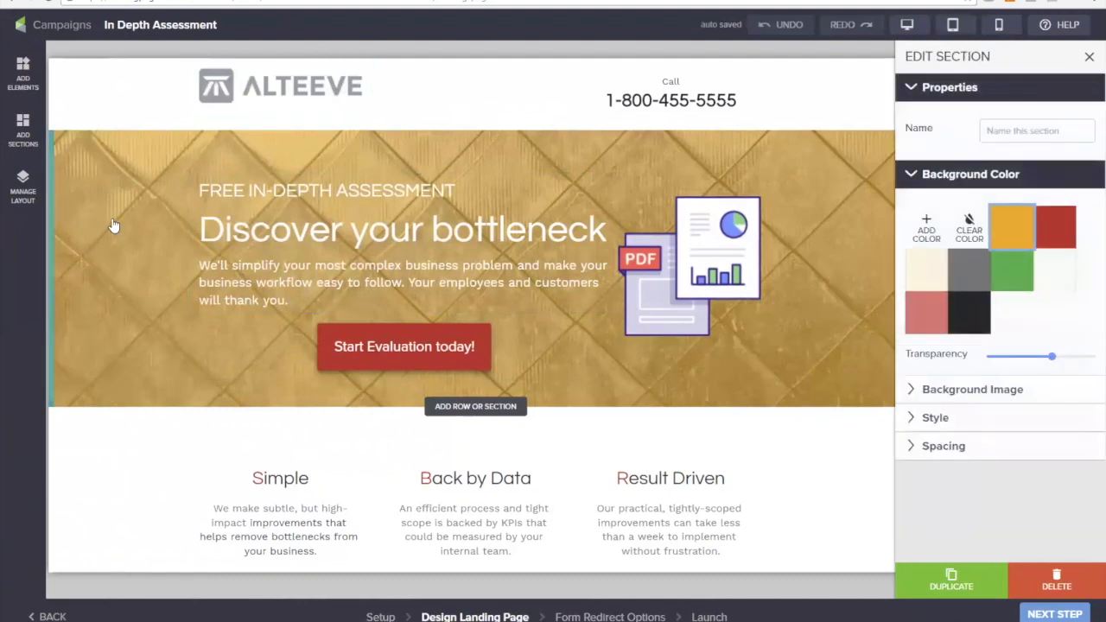
pyautogui.click(973, 391)
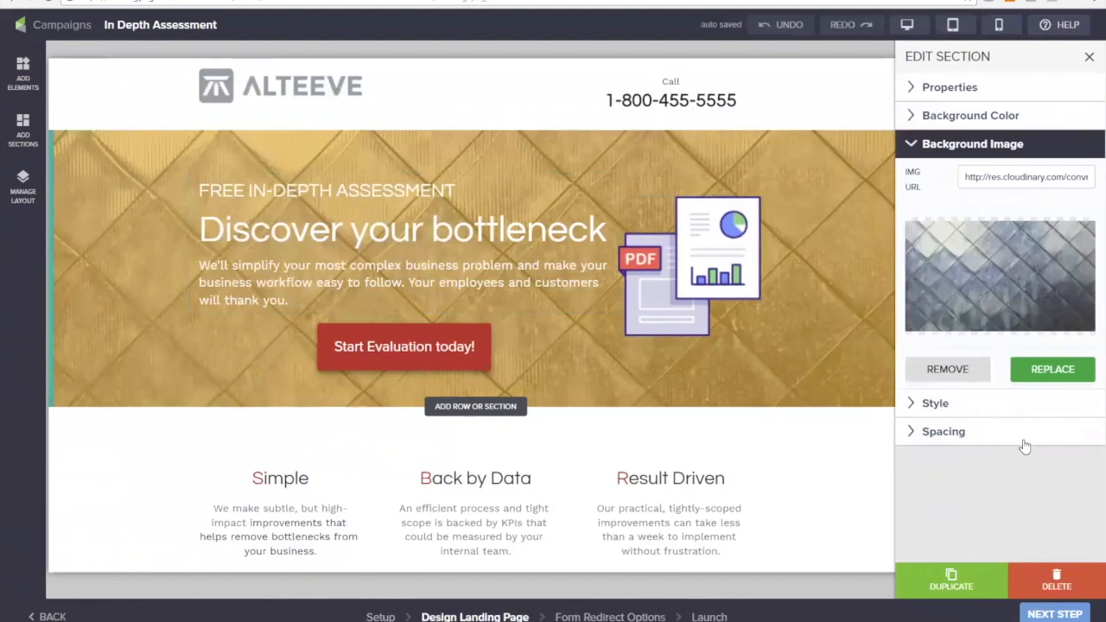
pyautogui.click(942, 144)
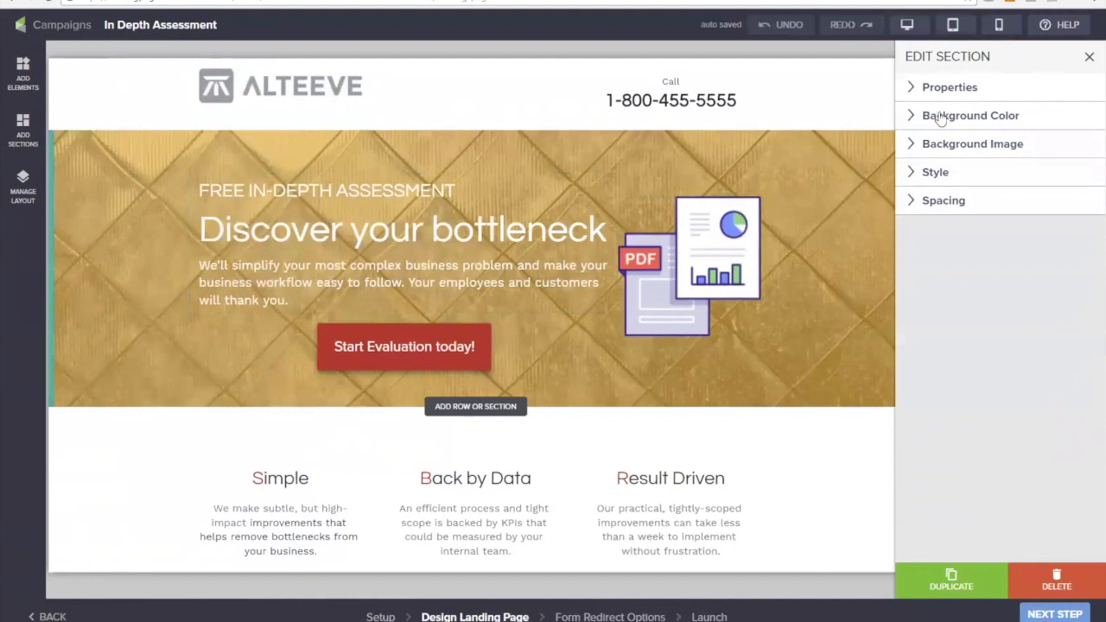
pyautogui.click(940, 119)
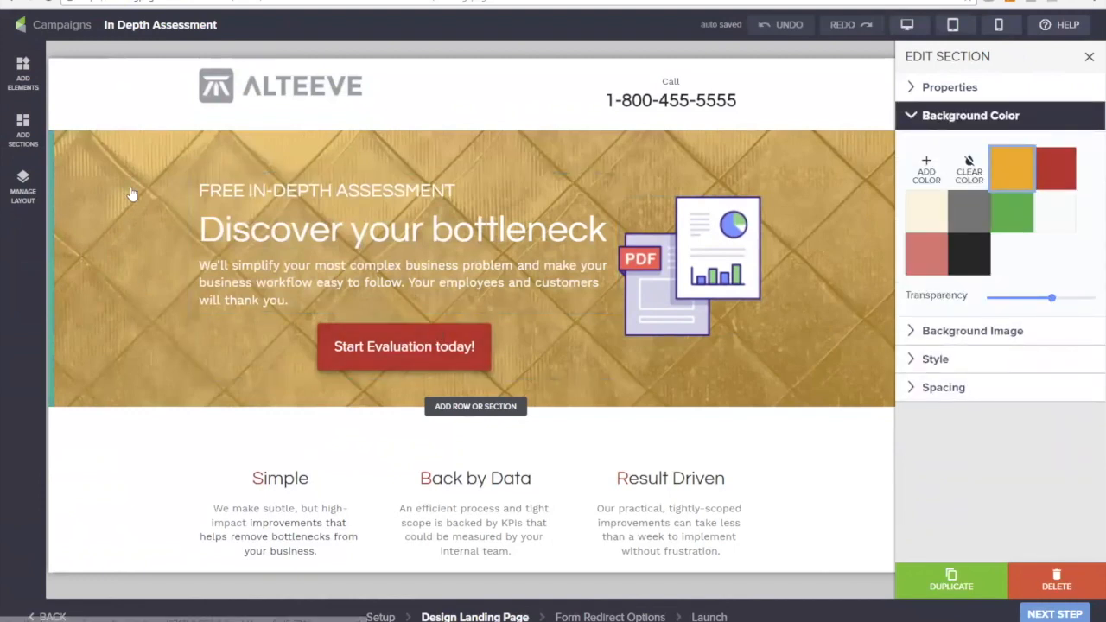
# Examine how the palette colors are used across the page's sections, from the steps and pricing to the evaluation form
pyautogui.scroll(-5, 127, 271)
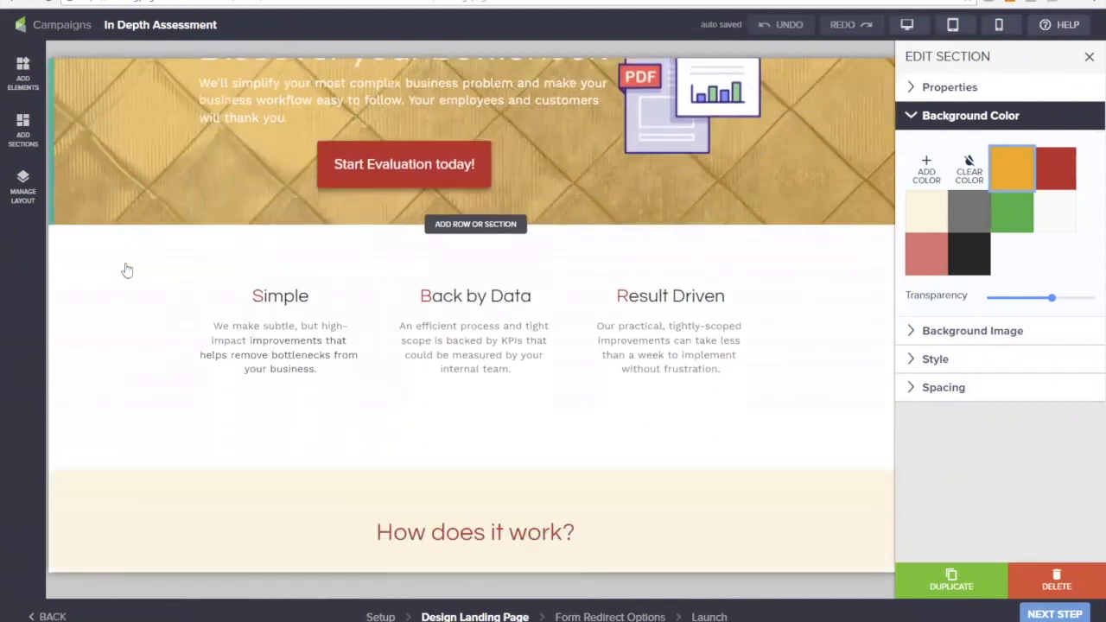
pyautogui.scroll(-3, 127, 271)
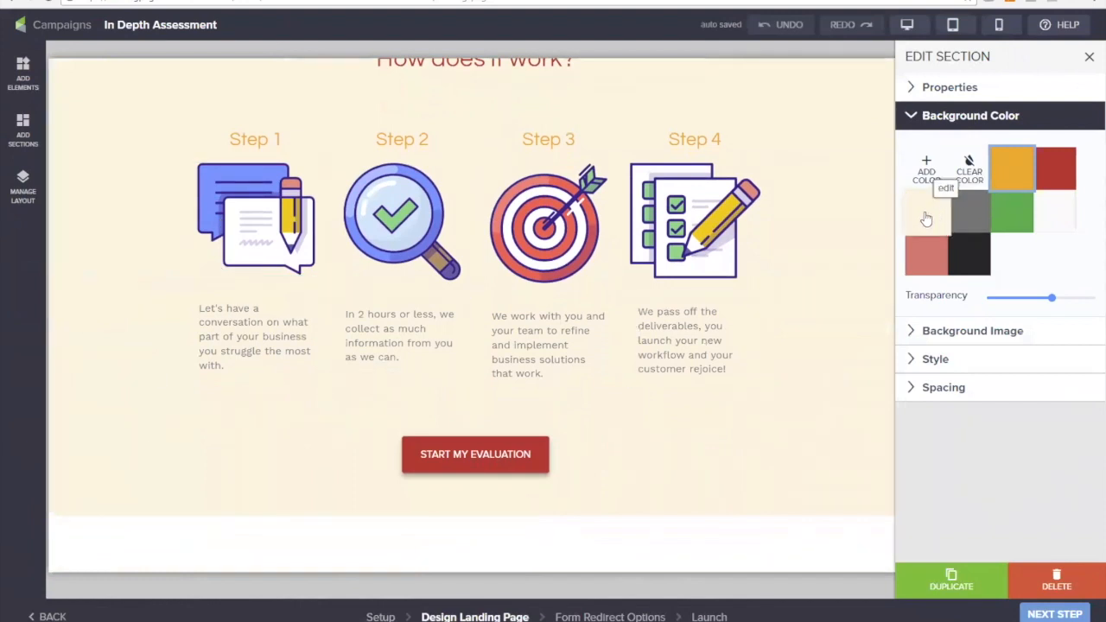
pyautogui.scroll(-4, 704, 442)
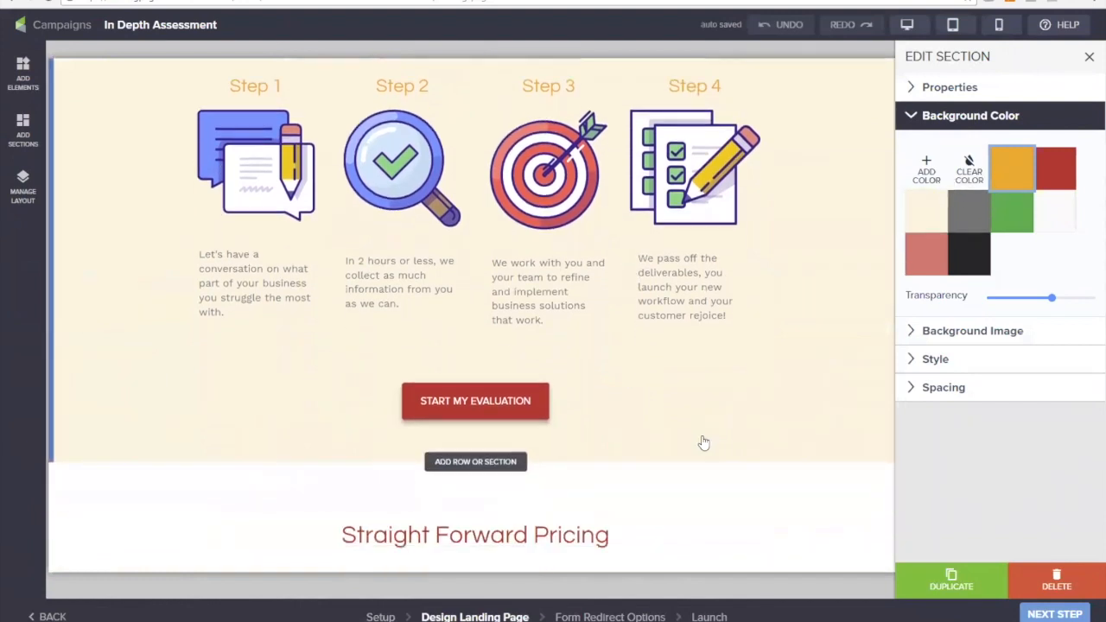
pyautogui.scroll(-9, 703, 443)
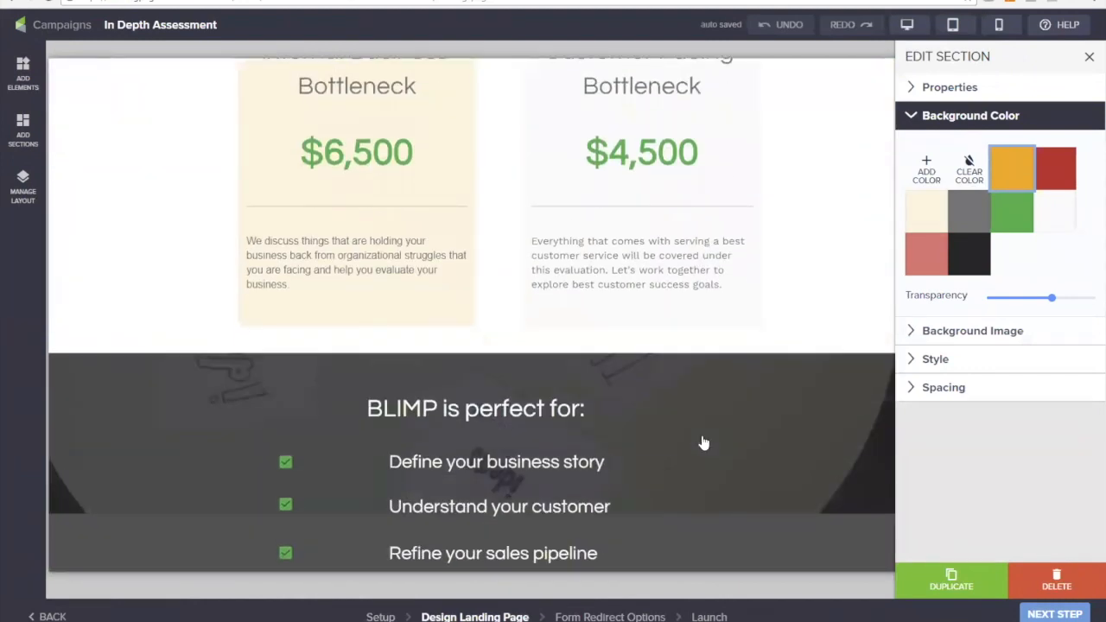
pyautogui.scroll(-2, 703, 442)
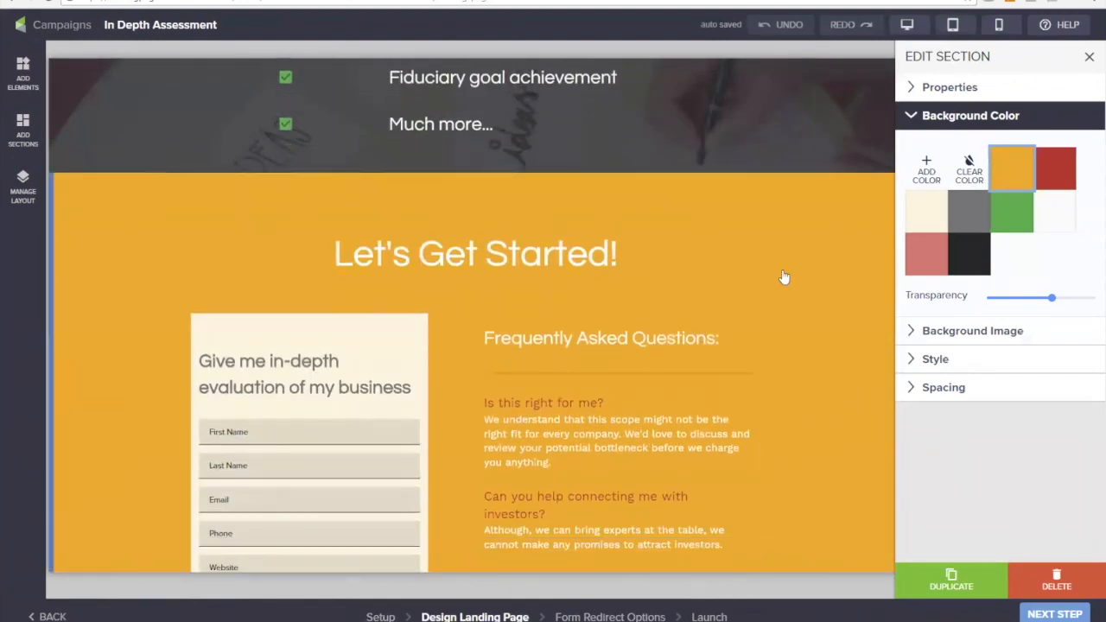
pyautogui.scroll(12, 824, 275)
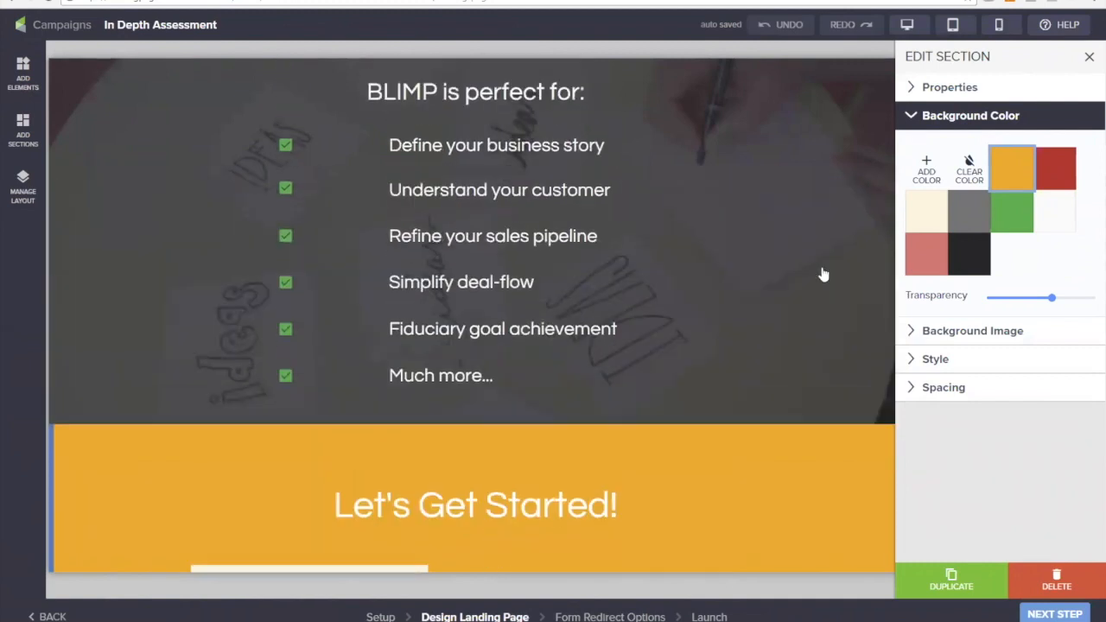
pyautogui.scroll(8, 824, 275)
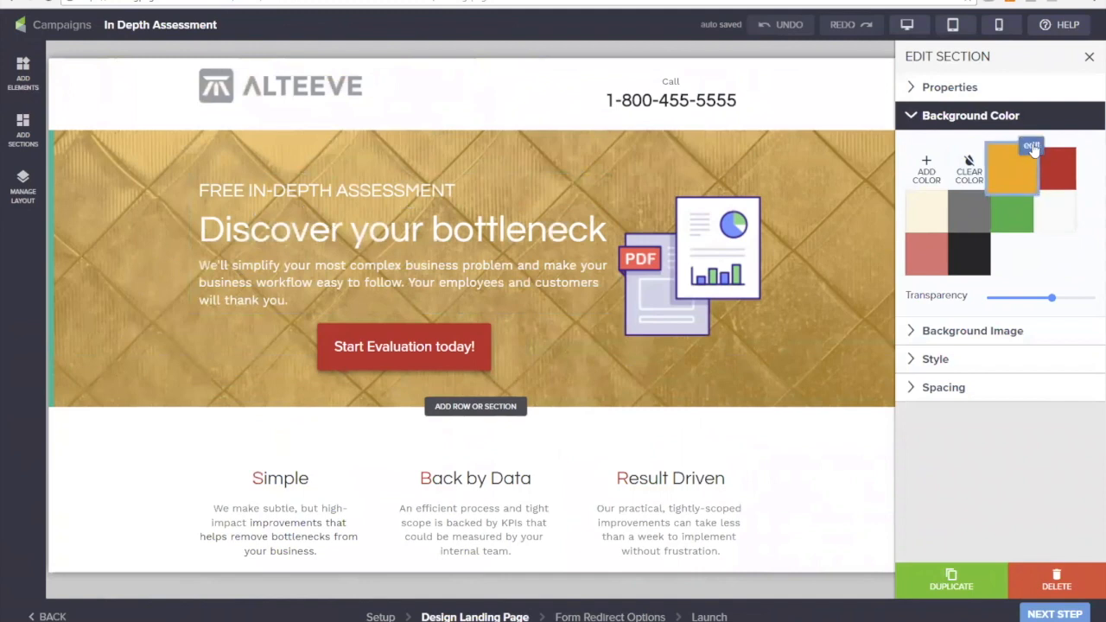
# Change the orange palette color of the hero section's background to #8e9294, check it across the page and save it
pyautogui.click(1032, 146)
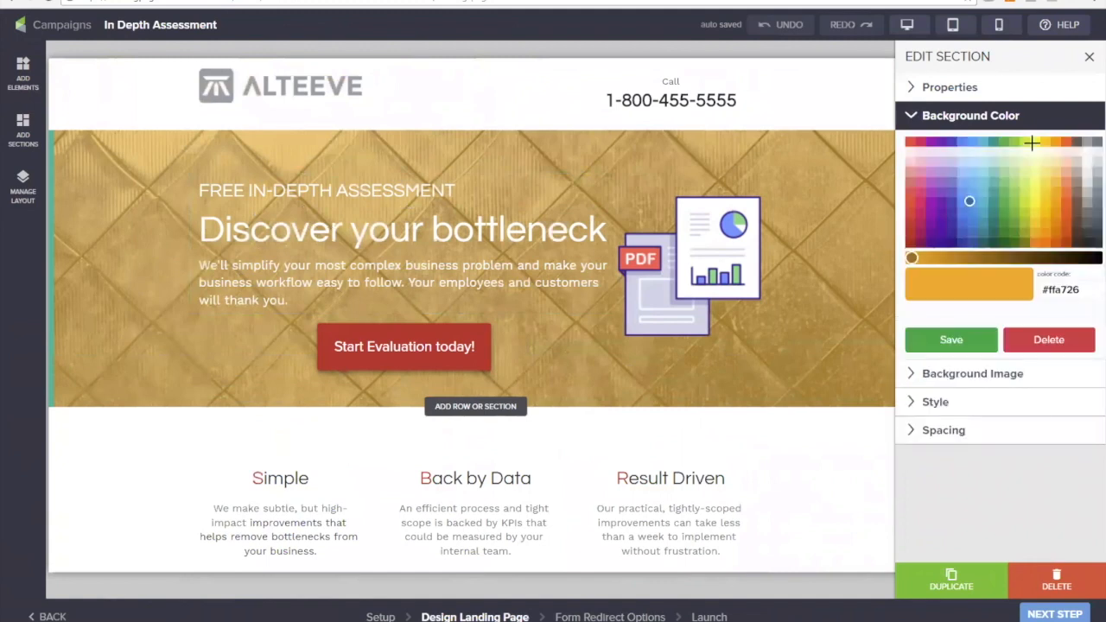
pyautogui.doubleClick(1059, 289)
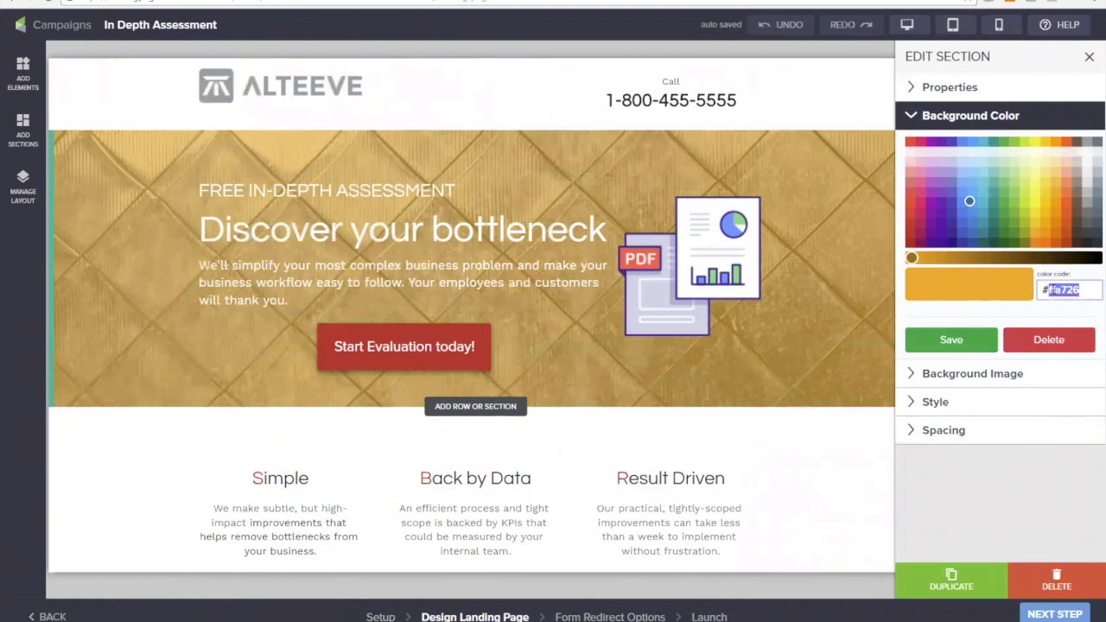
pyautogui.write('8e9294')
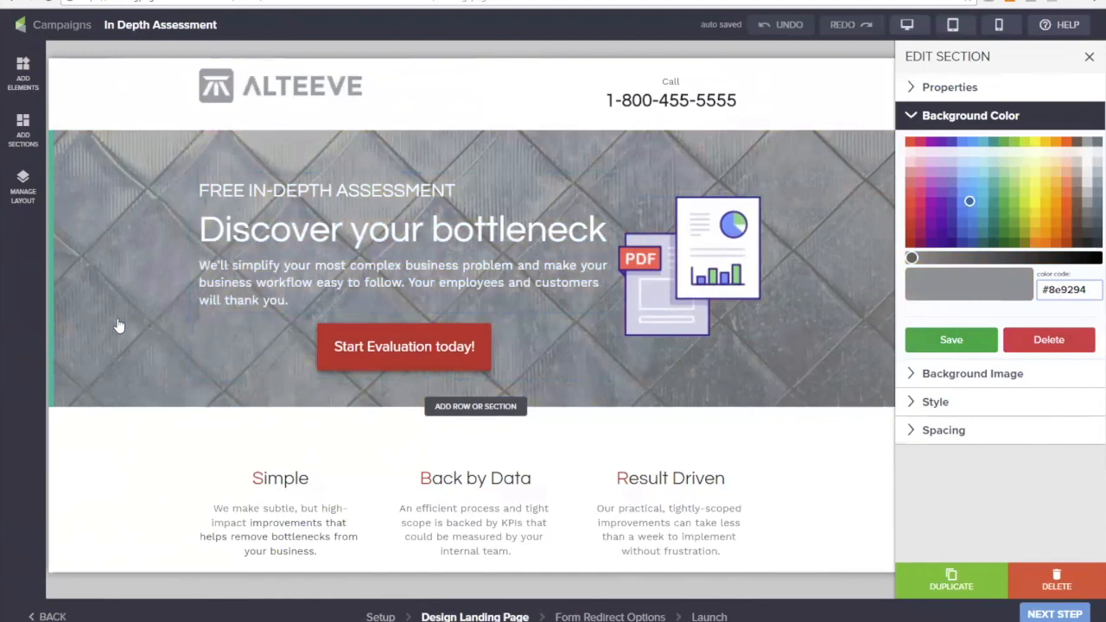
pyautogui.scroll(-10, 153, 375)
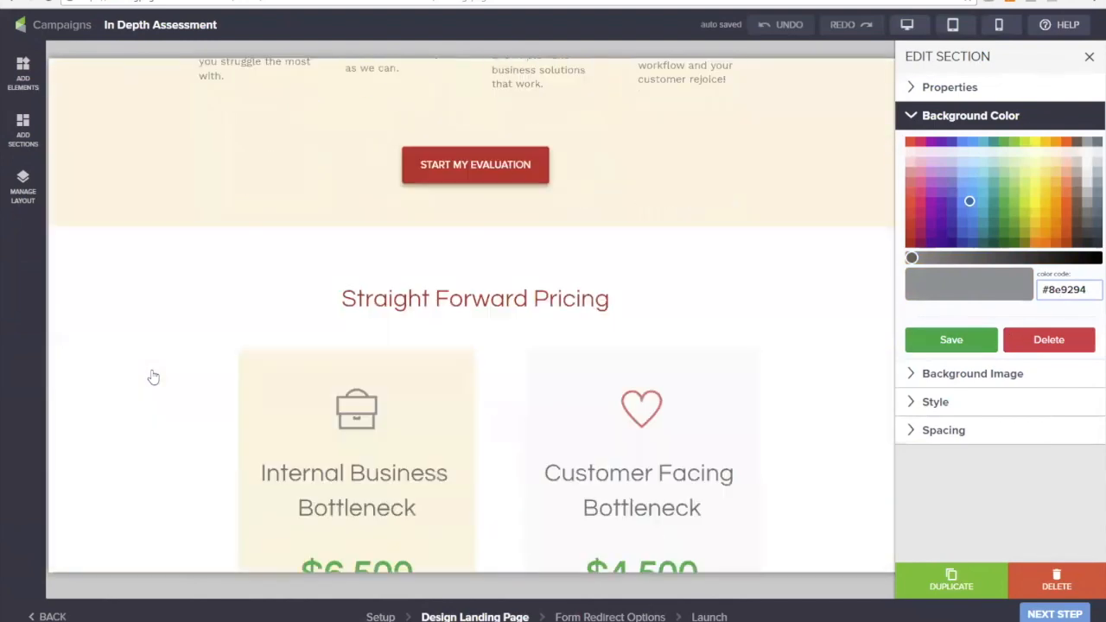
pyautogui.scroll(-10, 153, 377)
pyautogui.scroll(3, 153, 376)
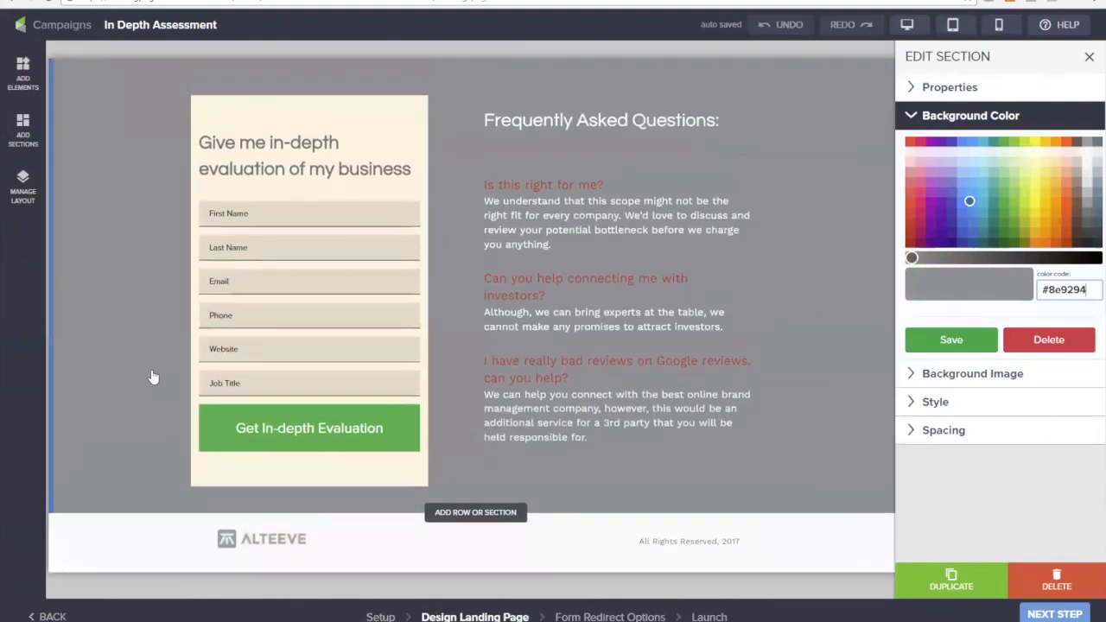
pyautogui.scroll(15, 153, 377)
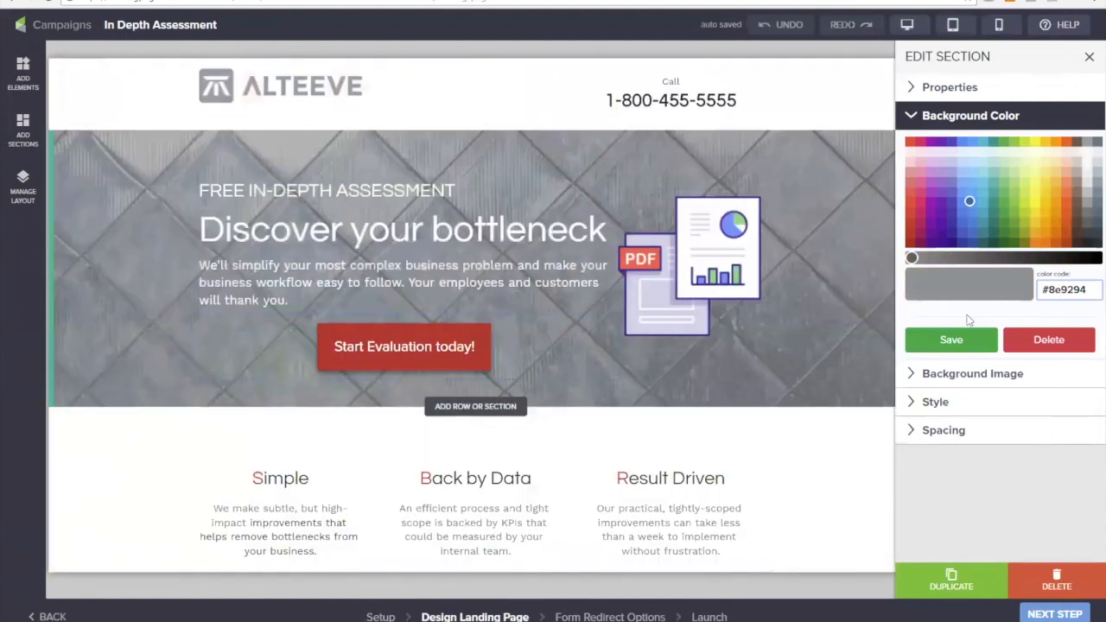
pyautogui.click(951, 346)
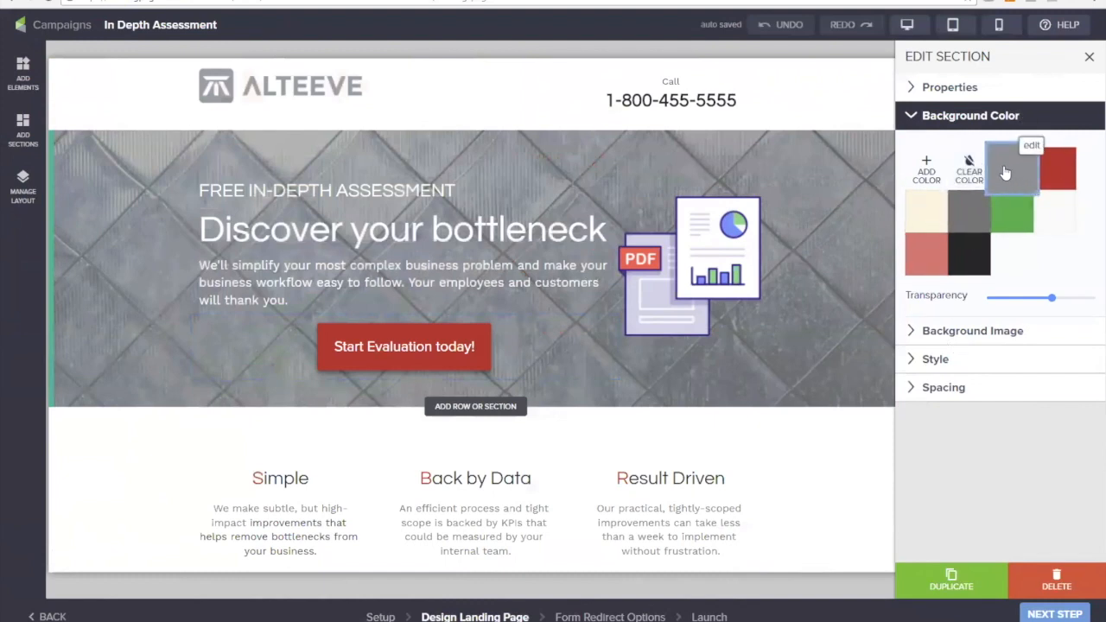
# Change the red palette color of the "Start Evaluation today!" button to #c20030 and save it
pyautogui.click(445, 344)
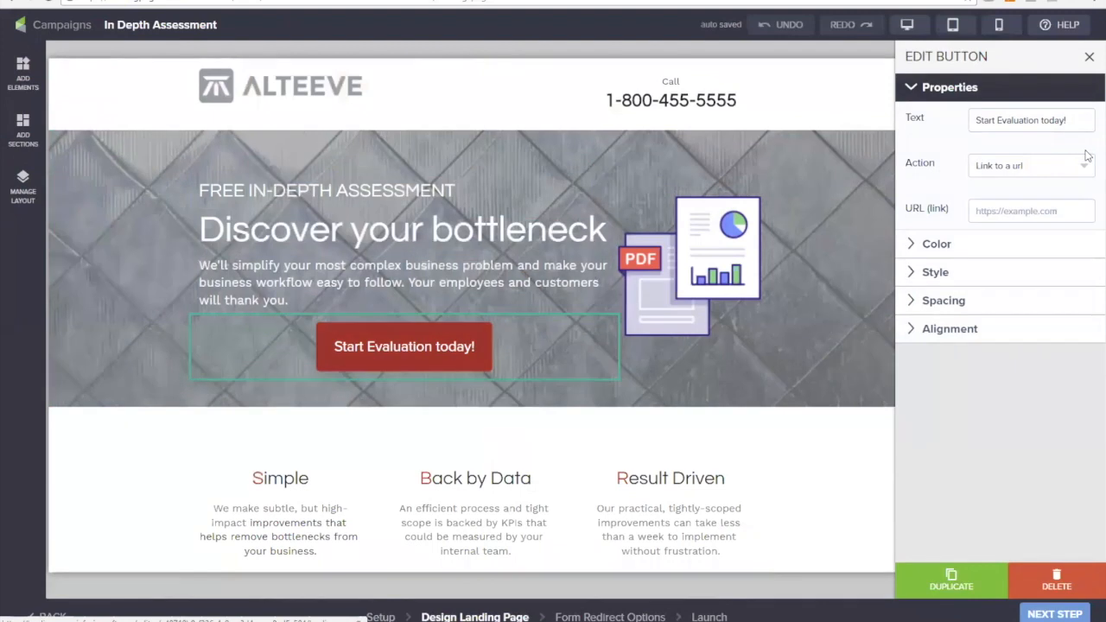
pyautogui.click(945, 249)
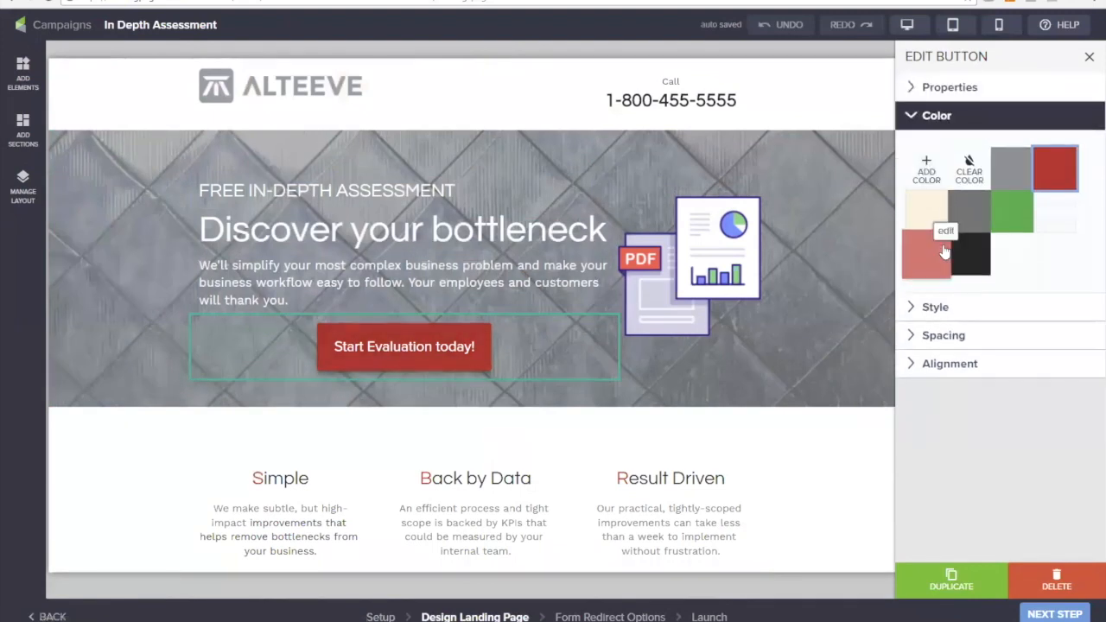
pyautogui.click(1074, 145)
pyautogui.doubleClick(1061, 291)
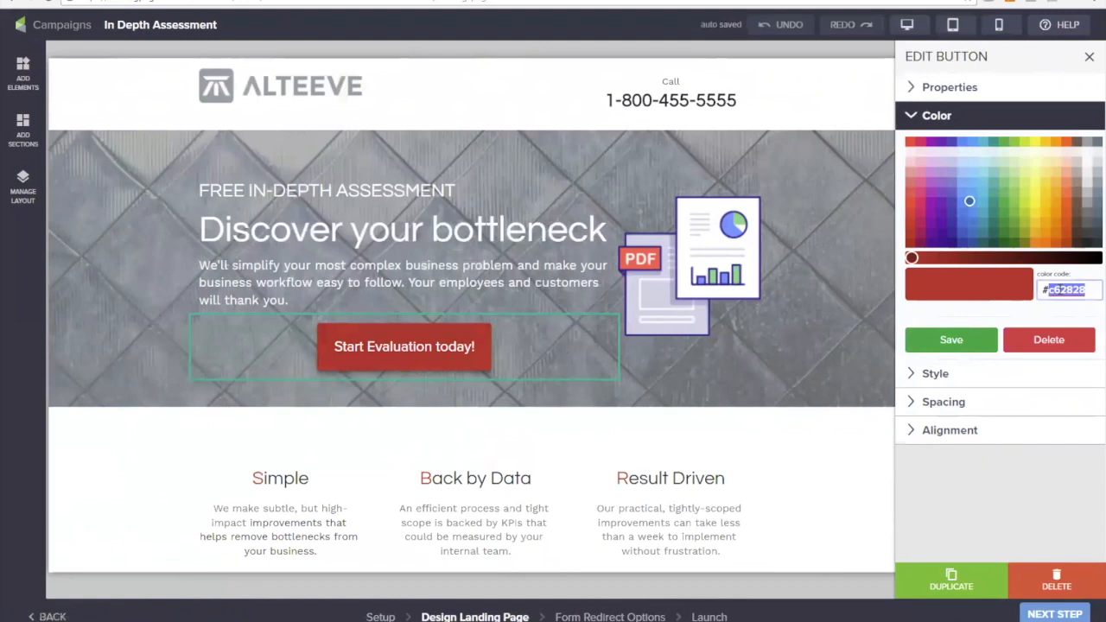
pyautogui.write('c20030')
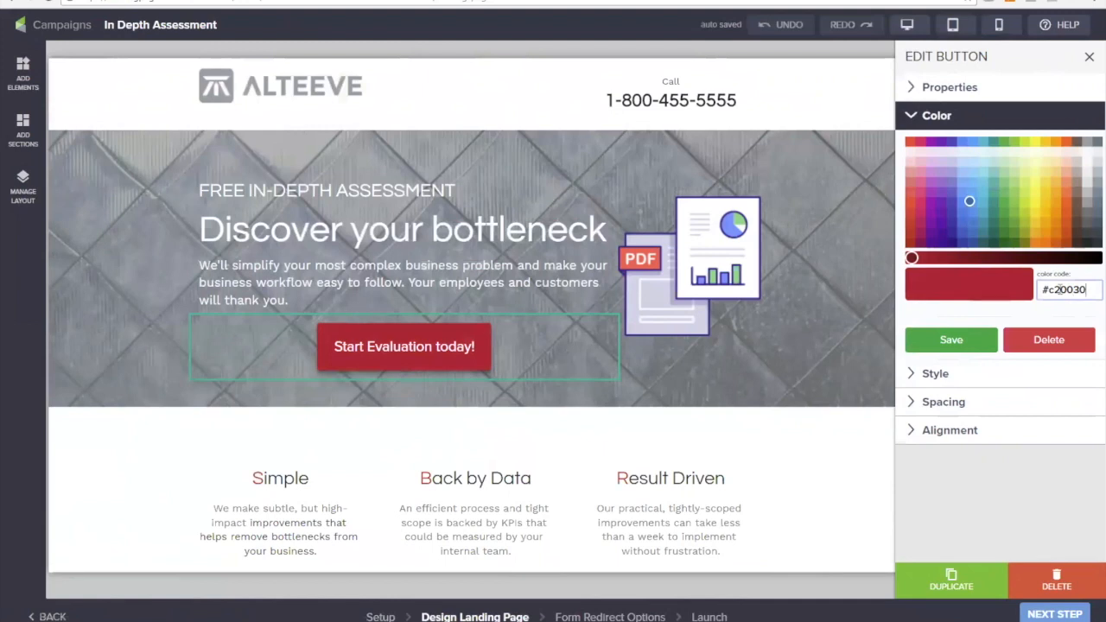
pyautogui.click(951, 340)
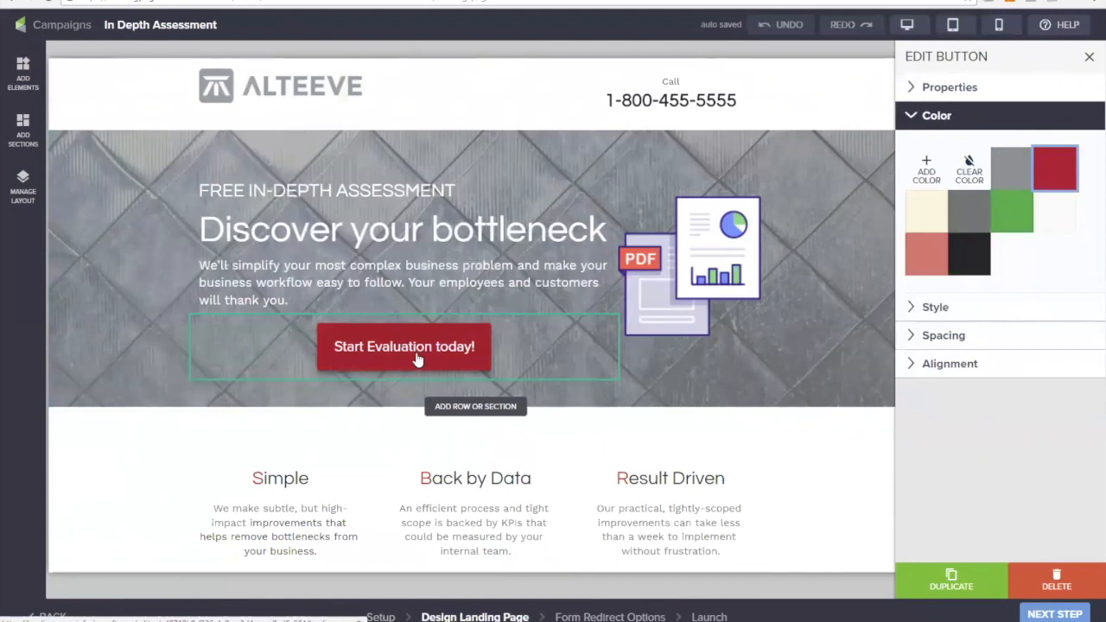
# Check the updated red and grey brand colors in the feature headings, "How does it work?", pricing and frequently asked questions sections
pyautogui.scroll(-3, 504, 429)
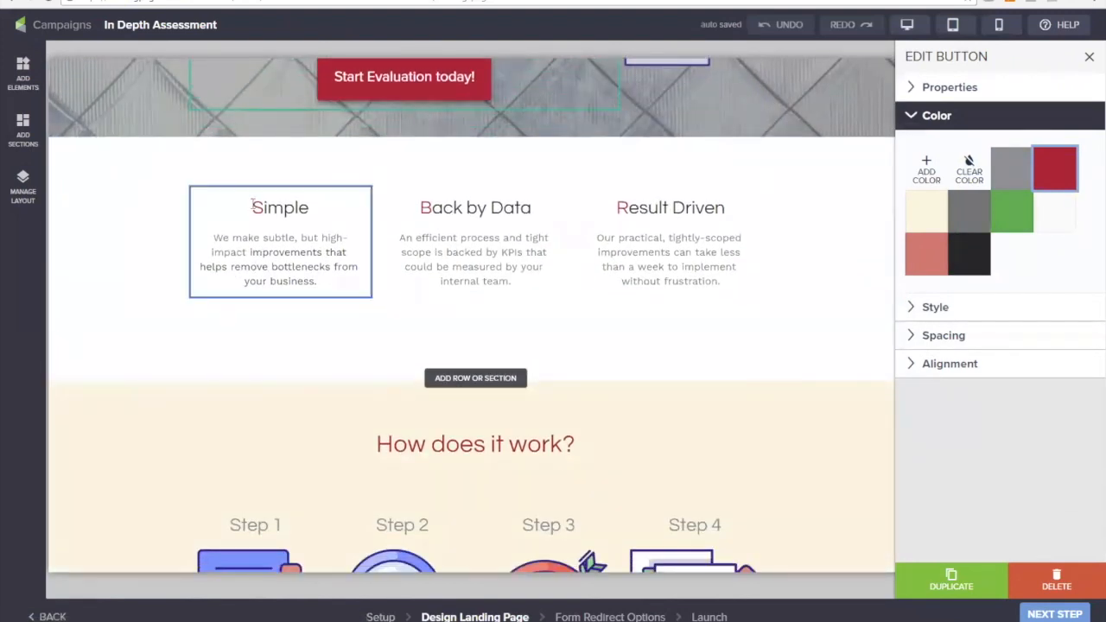
pyautogui.click(262, 207)
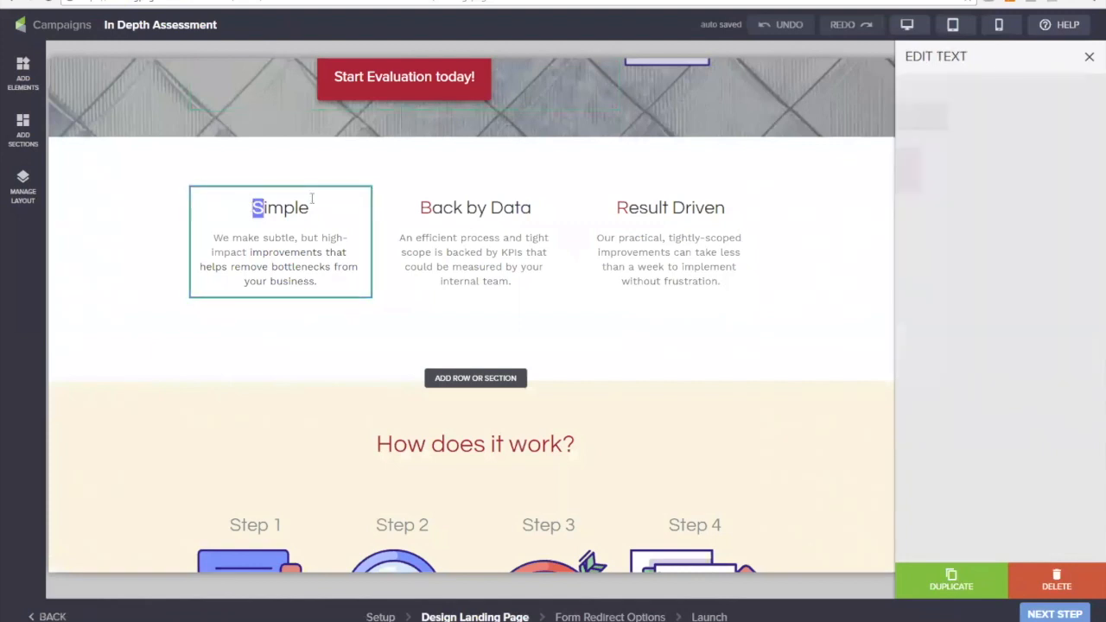
pyautogui.click(435, 208)
pyautogui.scroll(-2, 465, 260)
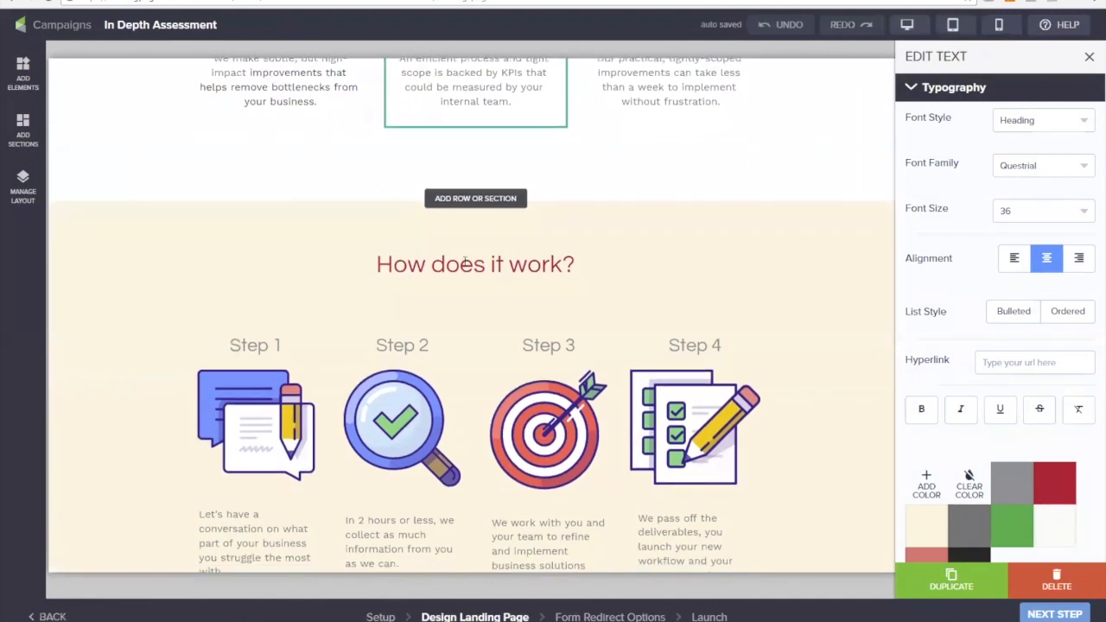
pyautogui.scroll(-1, 105, 289)
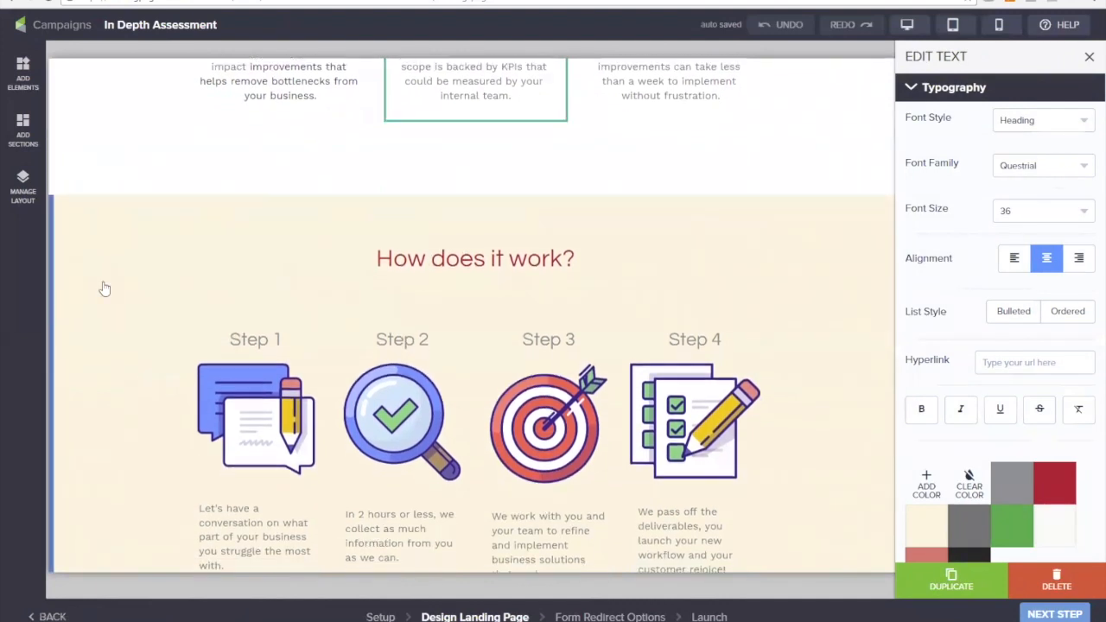
pyautogui.scroll(-4, 105, 289)
pyautogui.scroll(-5, 104, 289)
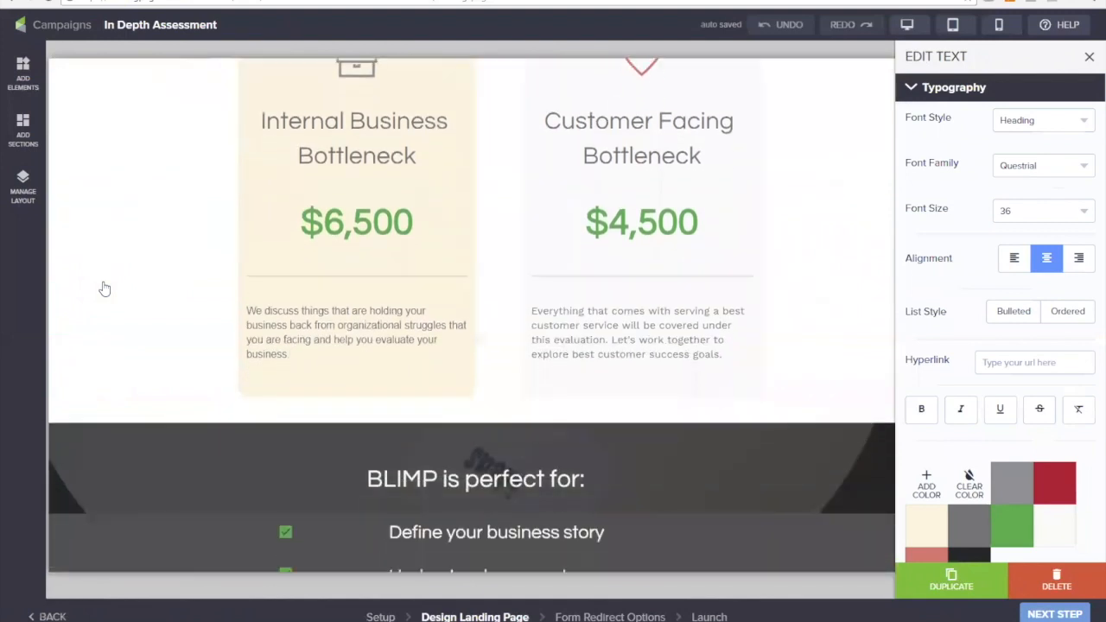
pyautogui.scroll(-7, 105, 288)
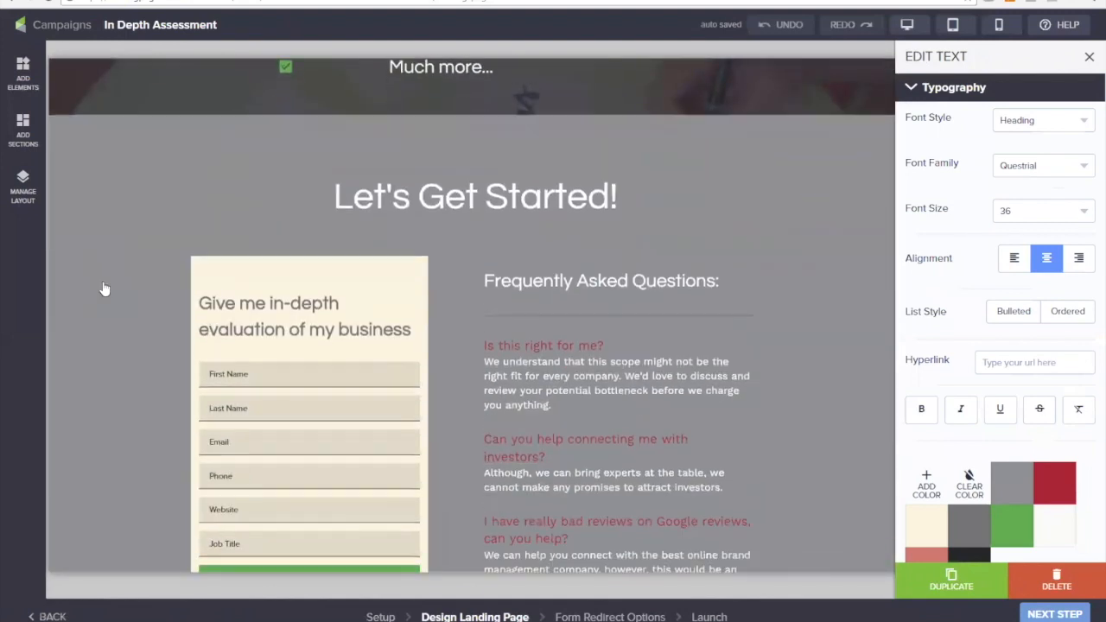
pyautogui.scroll(-2, 104, 289)
pyautogui.scroll(10, 105, 289)
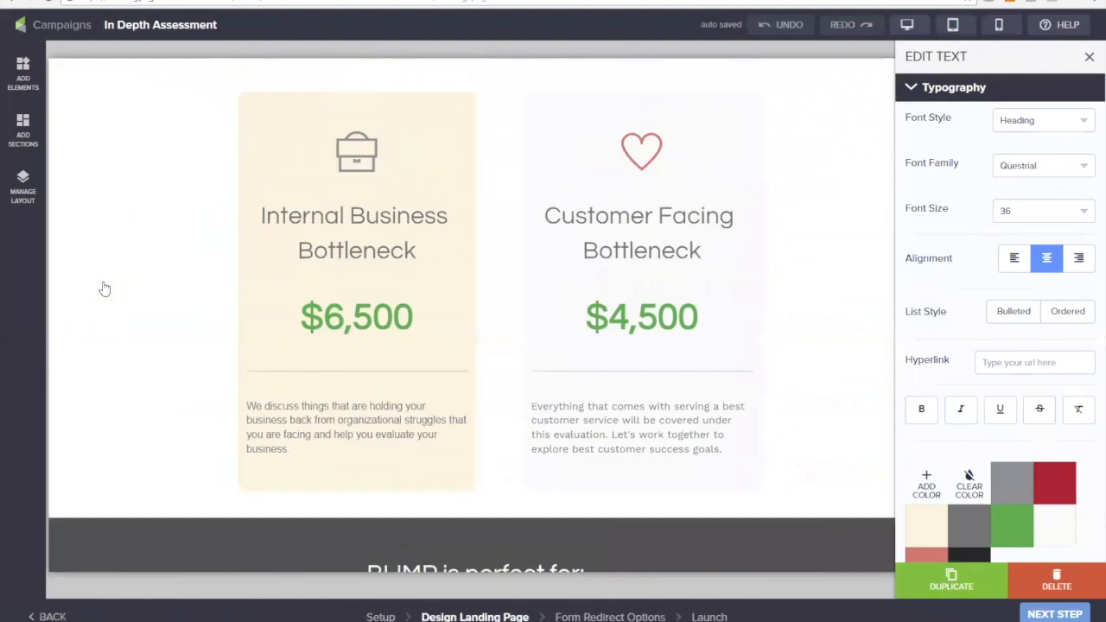
# Name the cream "How does it work?" section "How it works" and check its name in the page's section list
pyautogui.scroll(8, 105, 289)
pyautogui.scroll(-1, 103, 289)
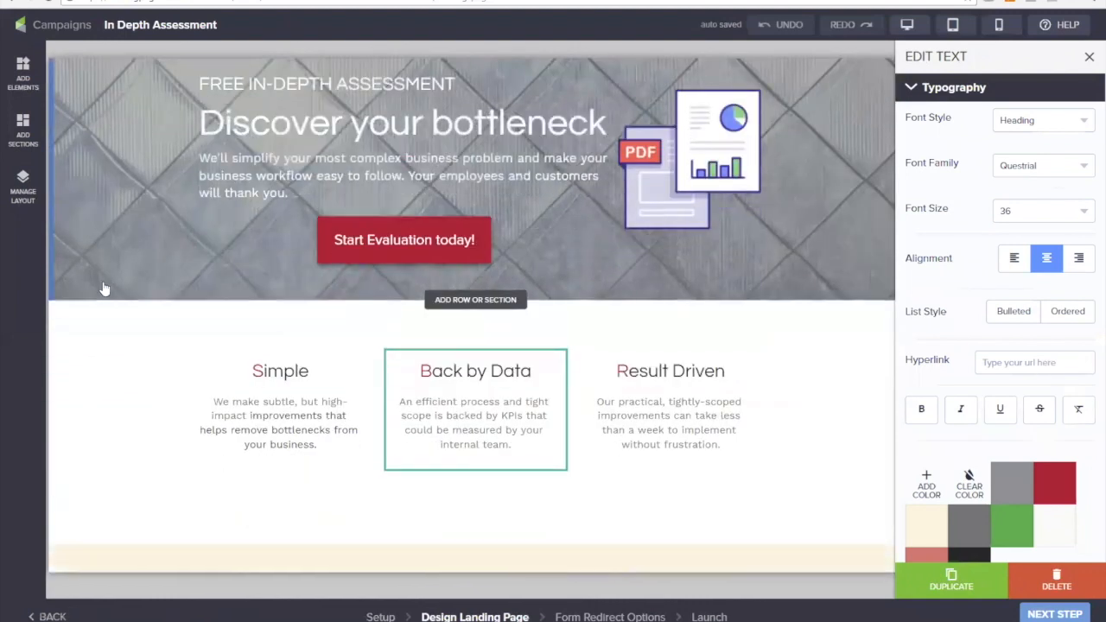
pyautogui.scroll(-3, 103, 289)
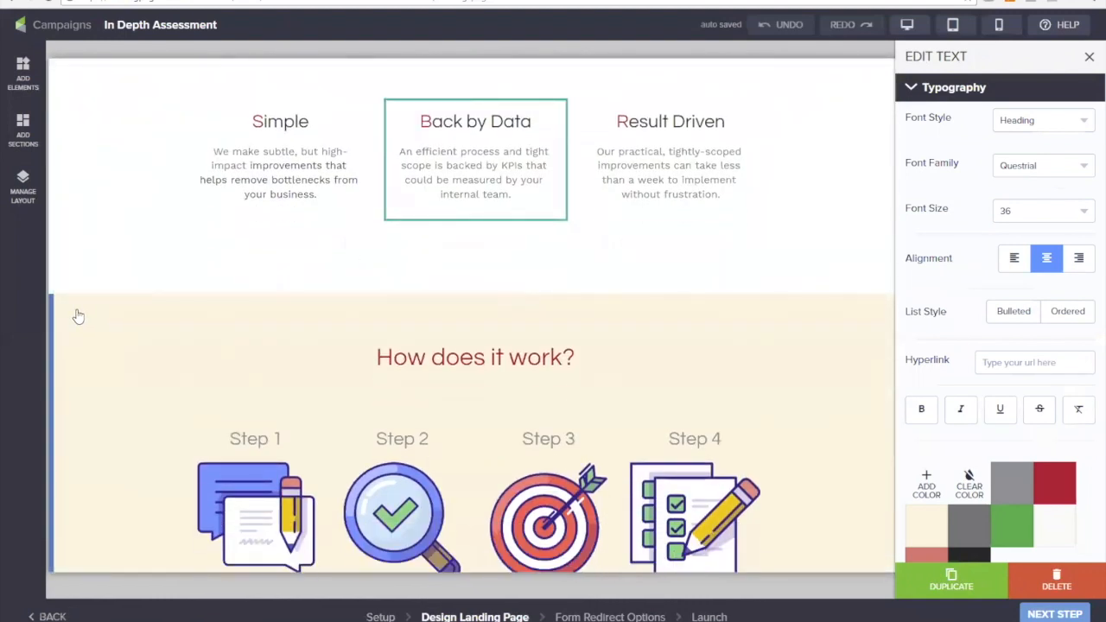
pyautogui.click(78, 317)
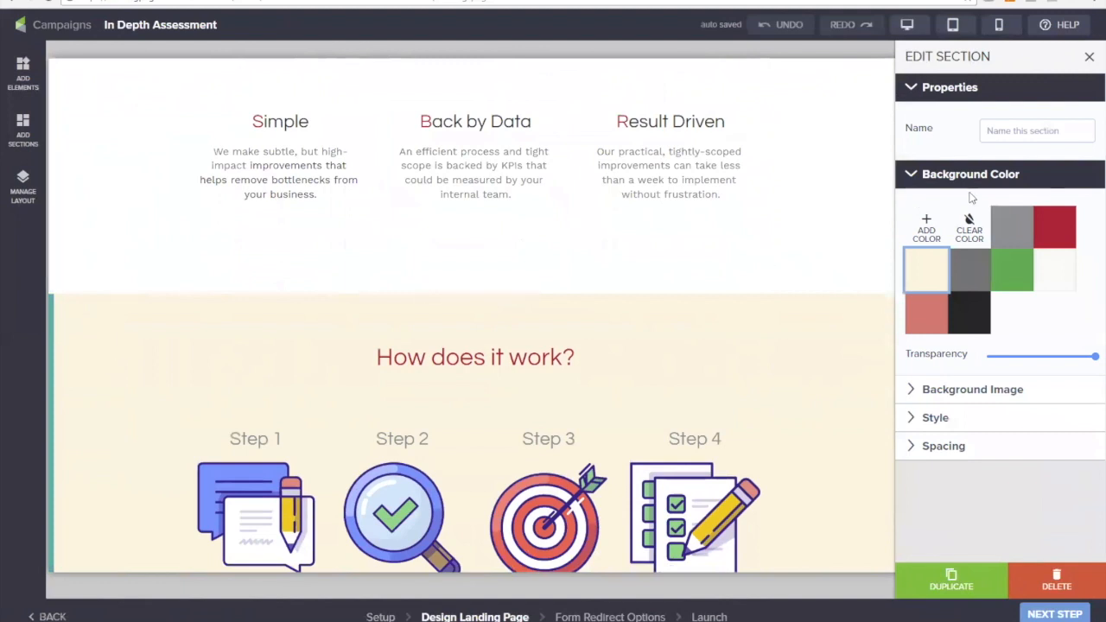
pyautogui.click(1019, 131)
pyautogui.write('How it works')
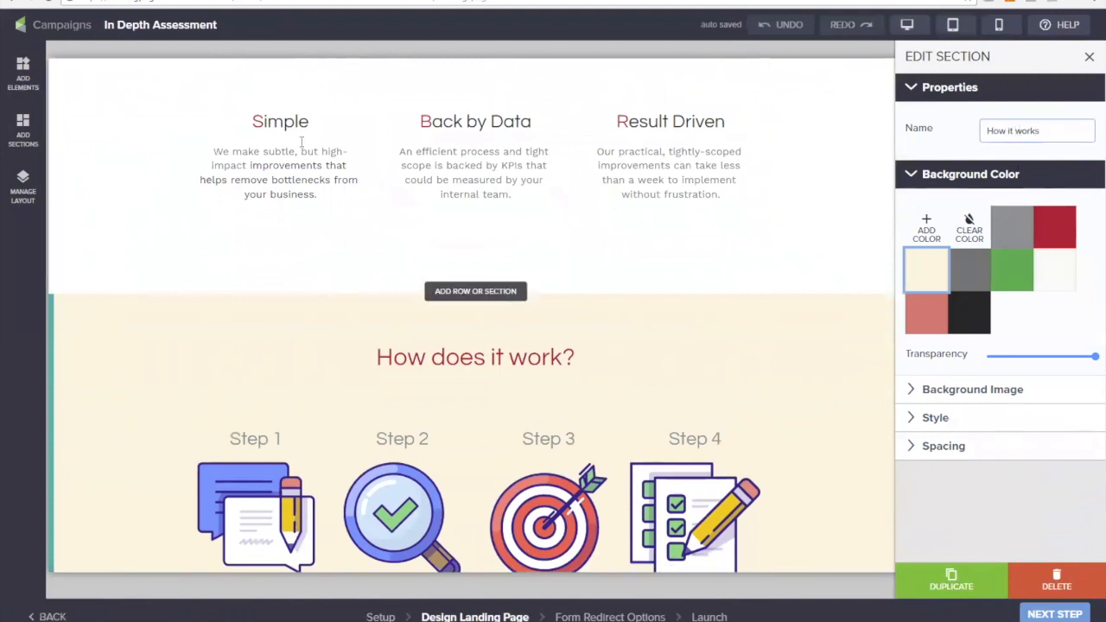
pyautogui.click(21, 186)
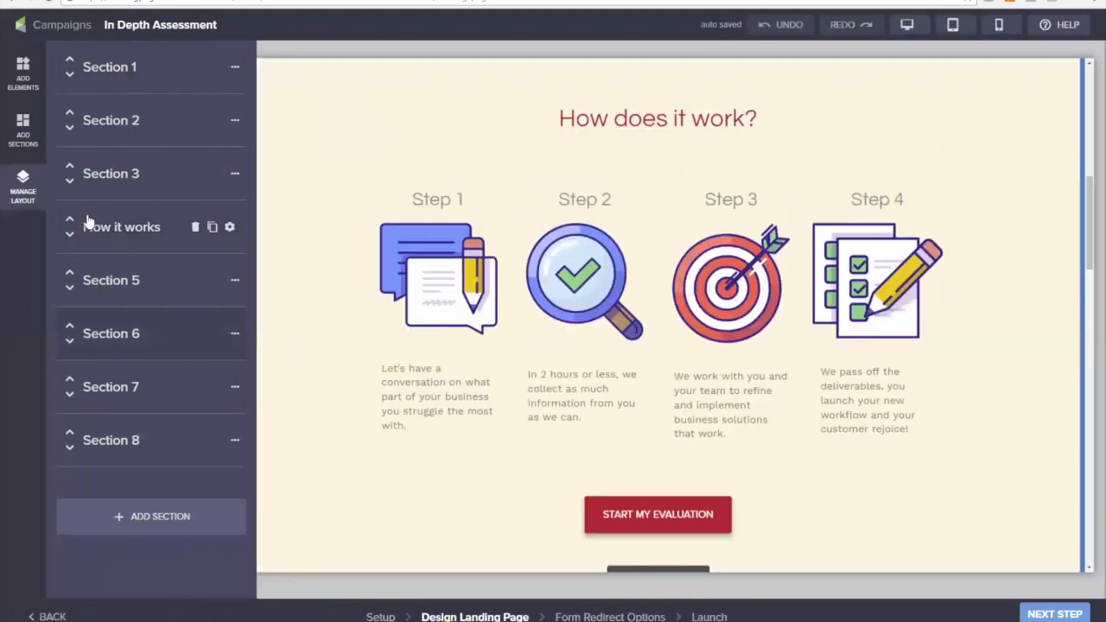
pyautogui.click(23, 180)
pyautogui.click(171, 165)
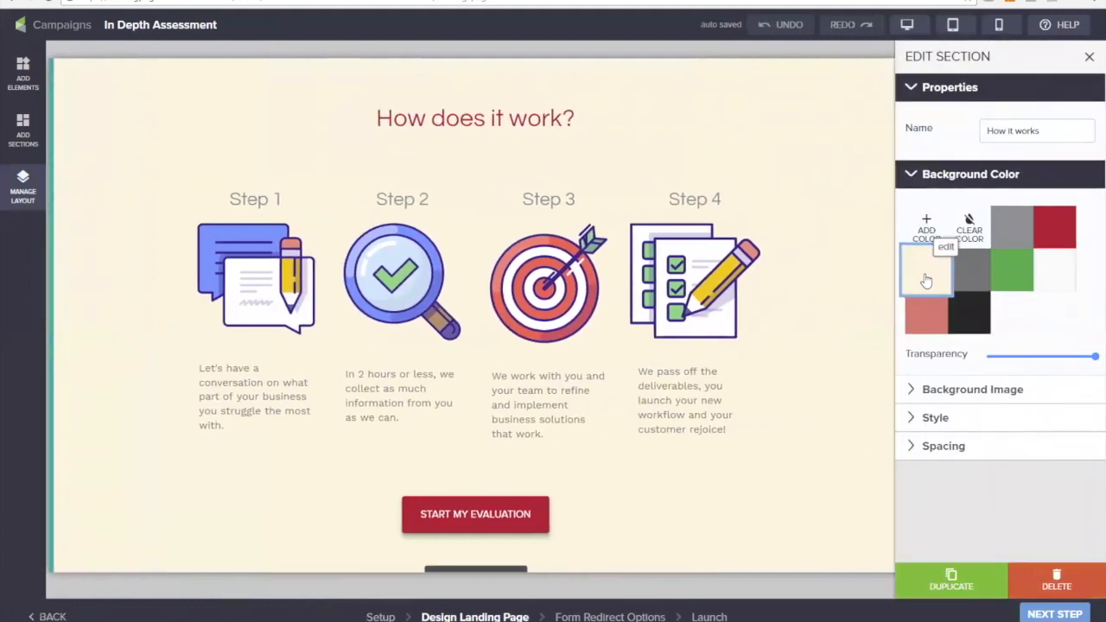
# Change the cream palette color of the "How does it work?" section's background to light grey #eeeeee, save it and check the page
pyautogui.click(946, 249)
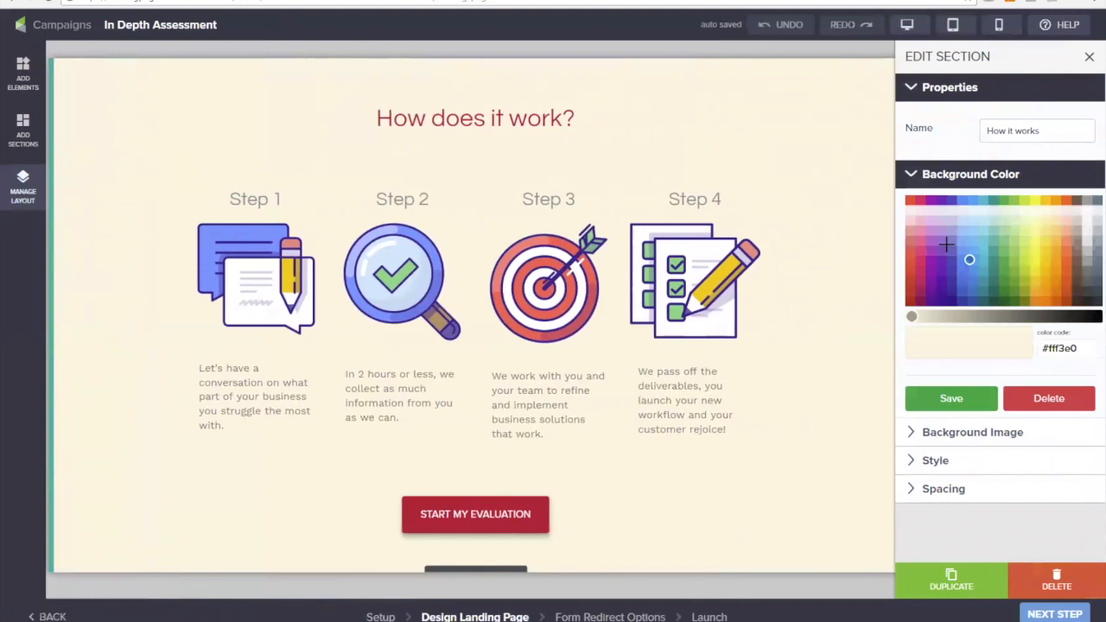
pyautogui.click(1086, 248)
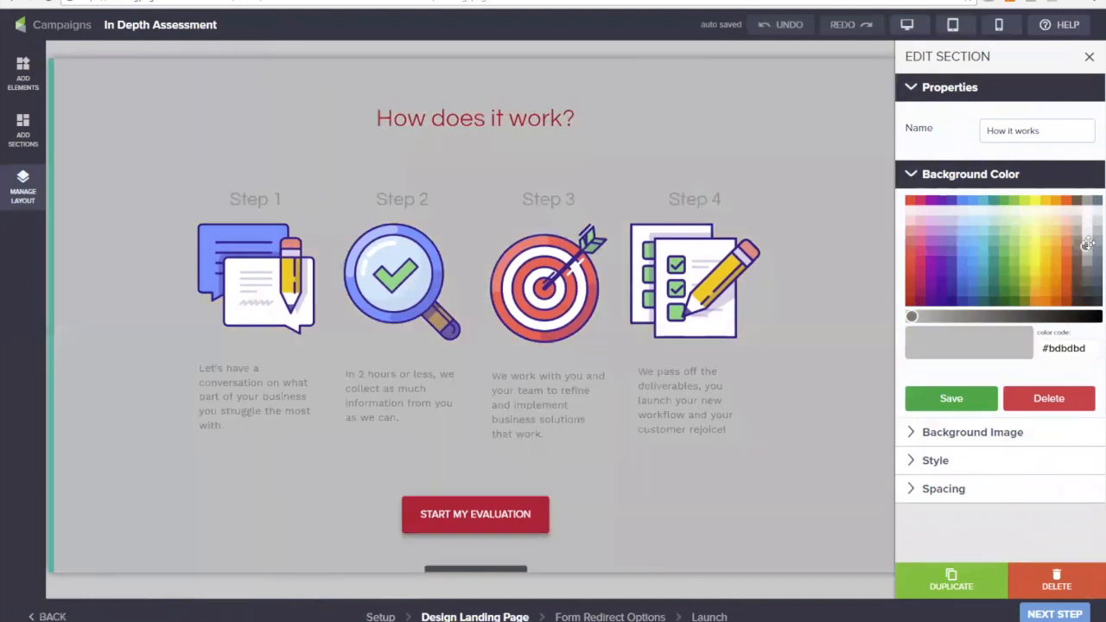
pyautogui.click(1088, 231)
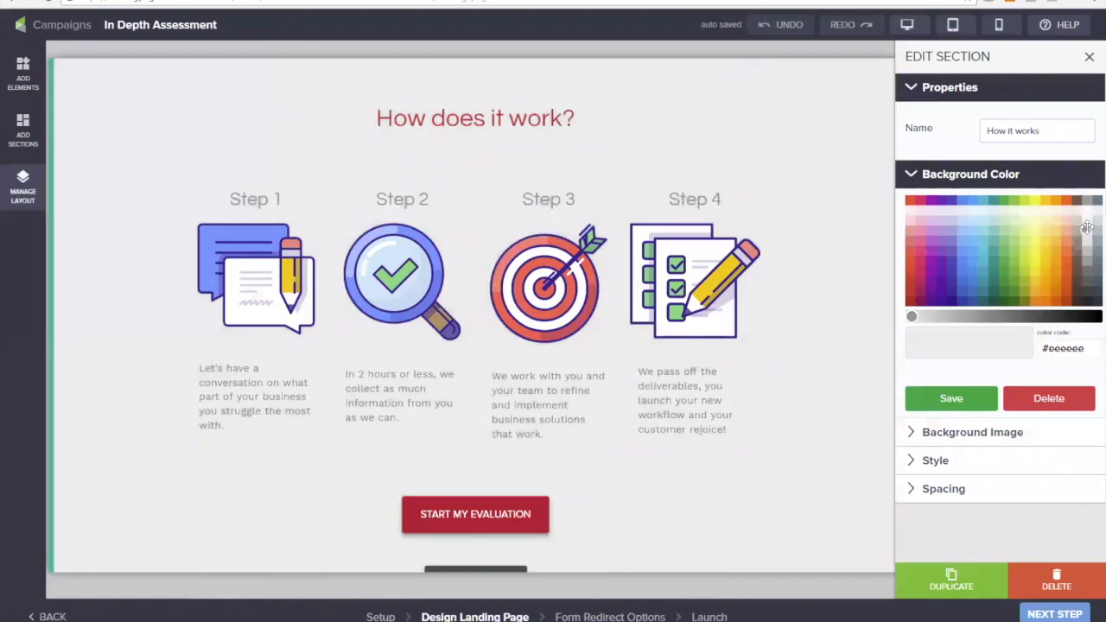
pyautogui.scroll(1, 924, 201)
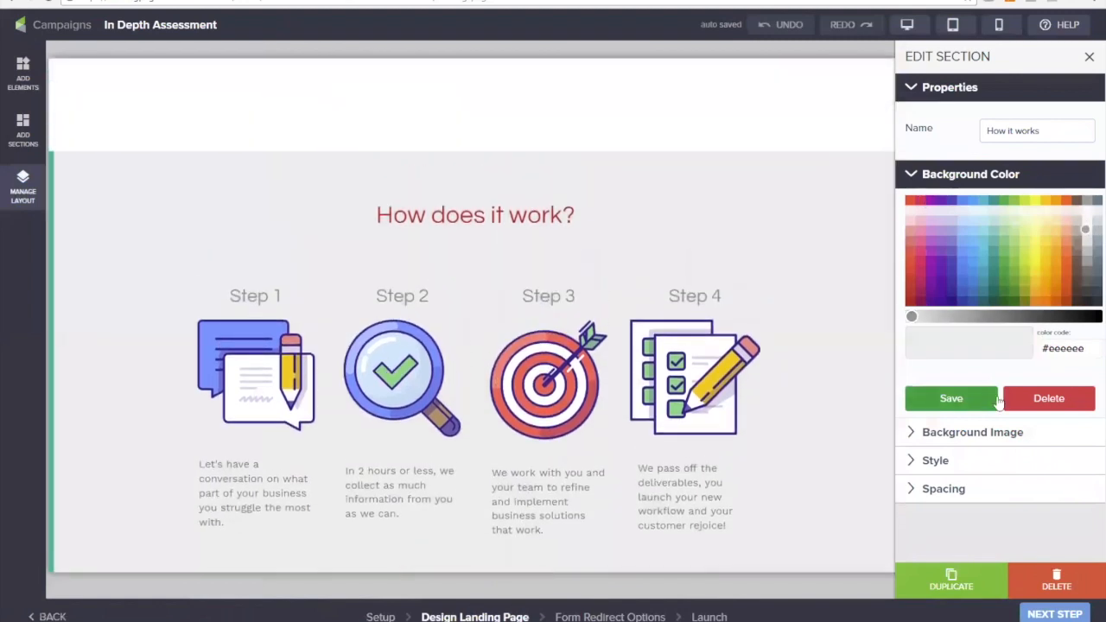
pyautogui.click(951, 398)
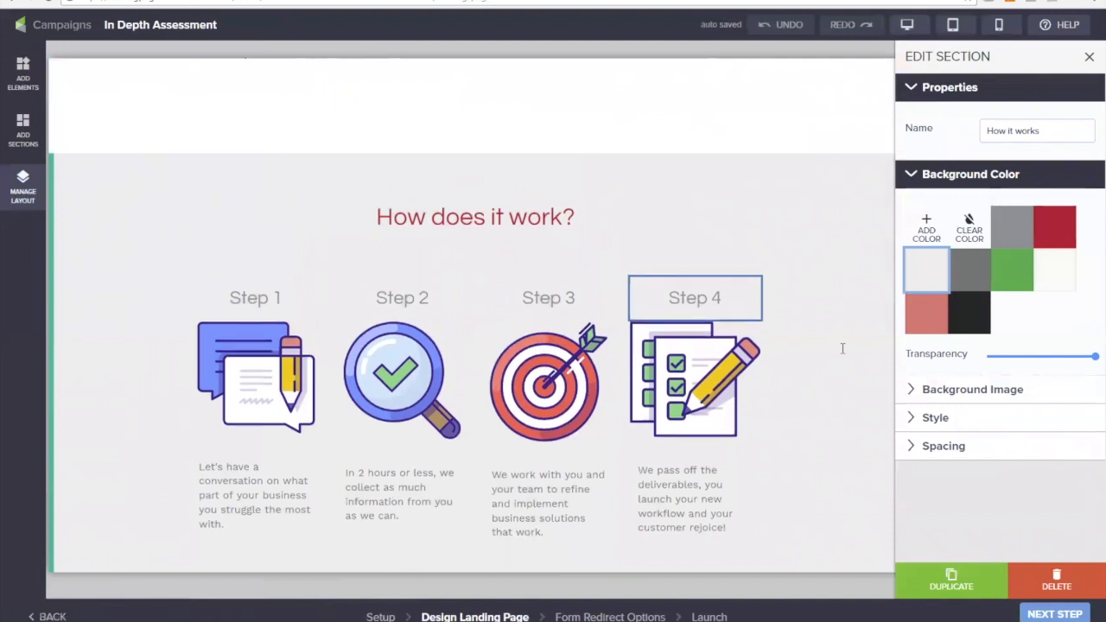
pyautogui.scroll(2, 843, 348)
pyautogui.scroll(3, 842, 349)
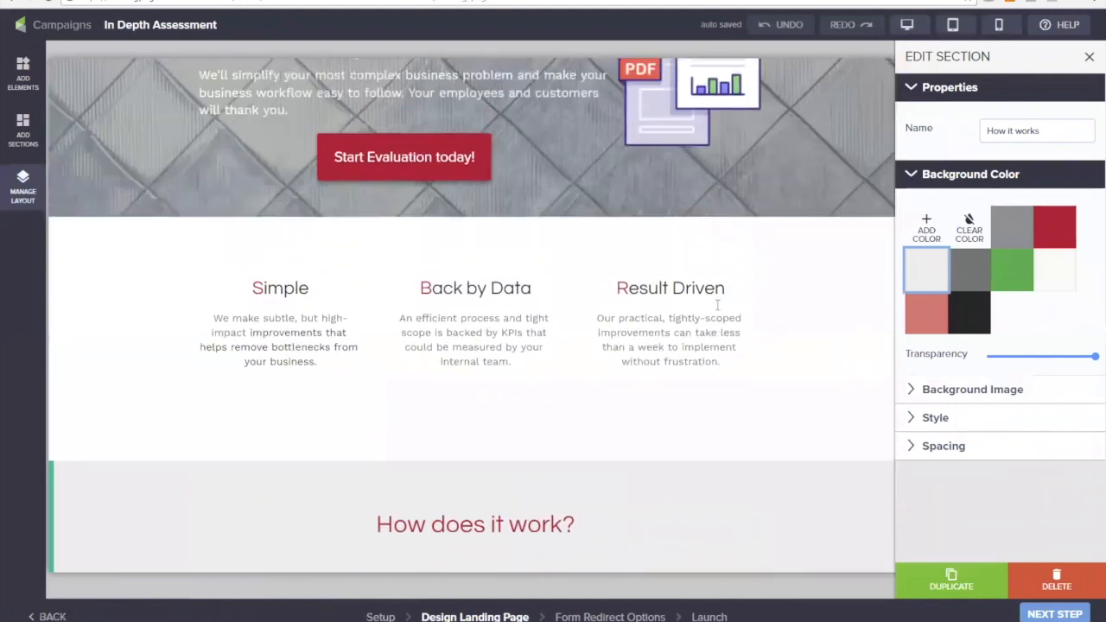